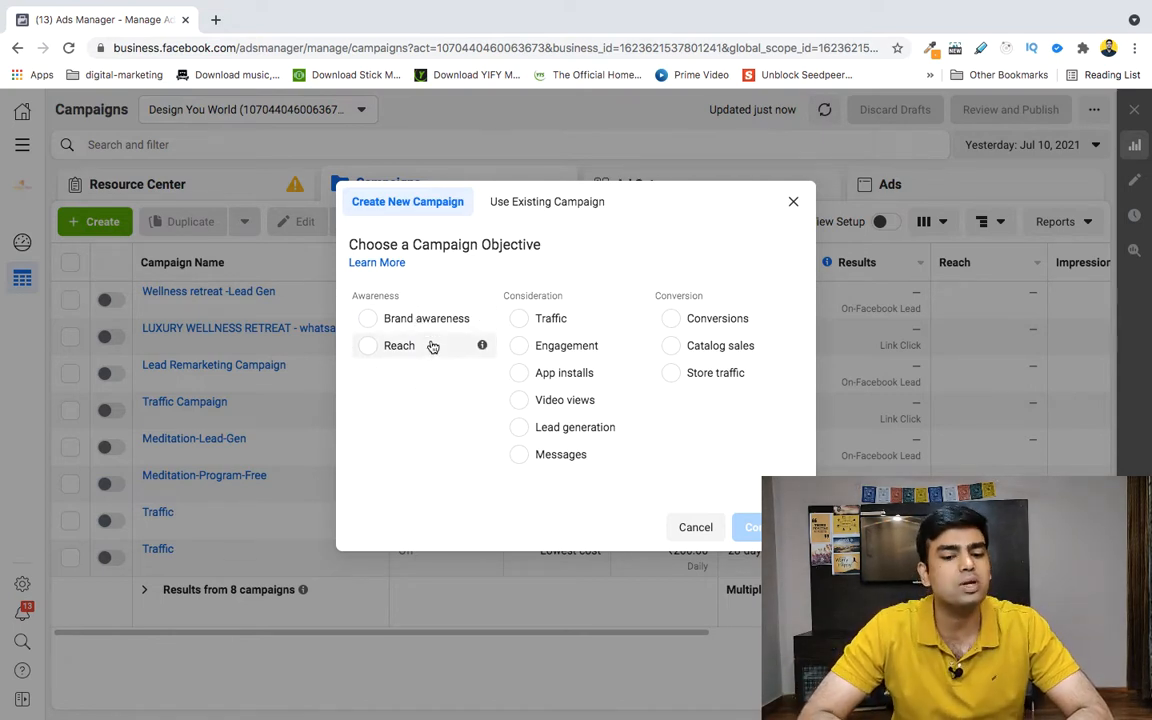
Review the descriptions of the campaign objectives and choose Traffic as the objective for the new campaign
mouse_move(484, 346)
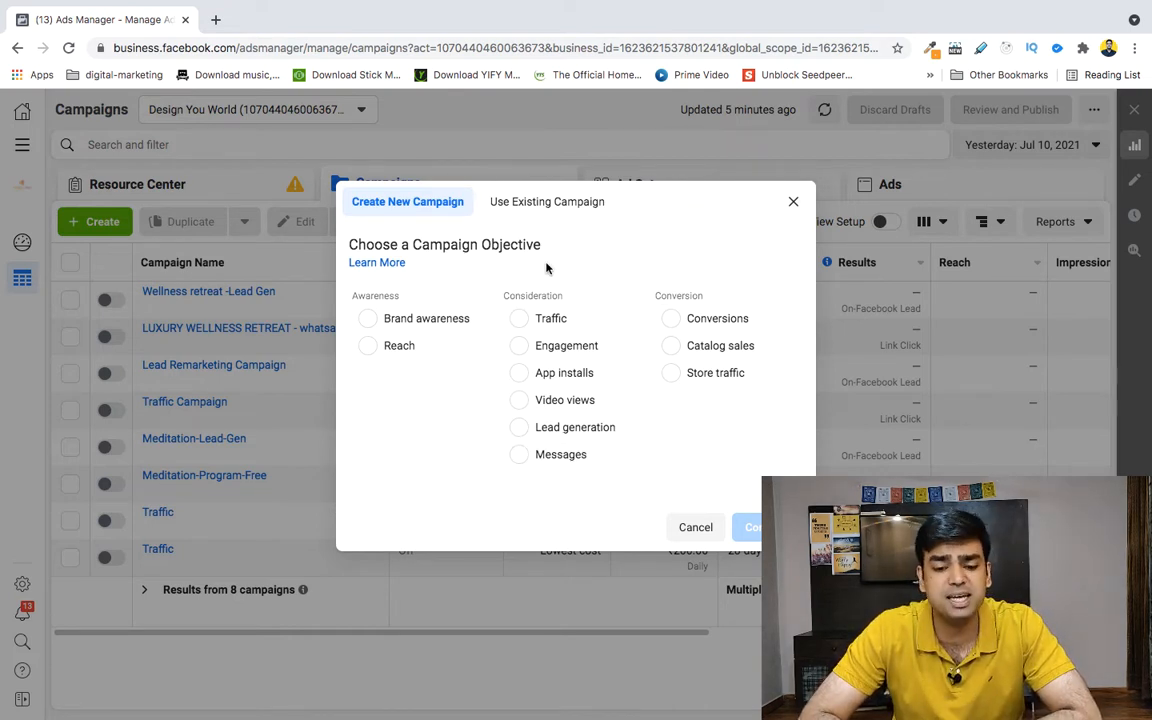
mouse_move(635, 318)
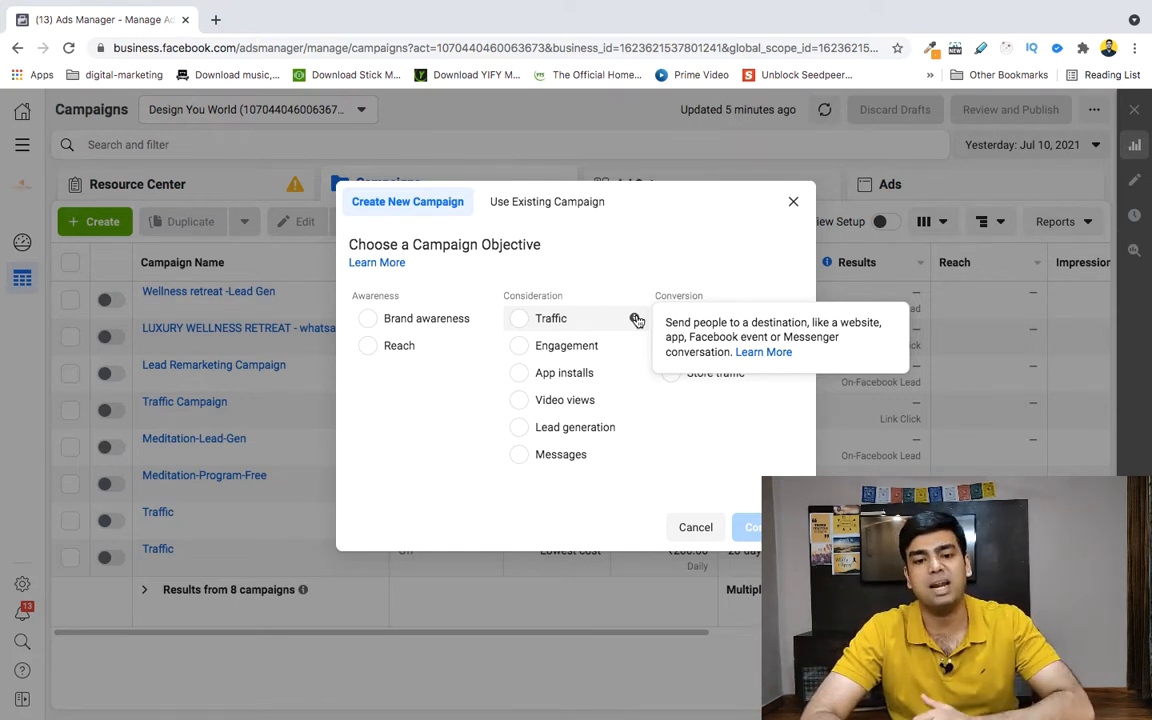
mouse_move(635, 348)
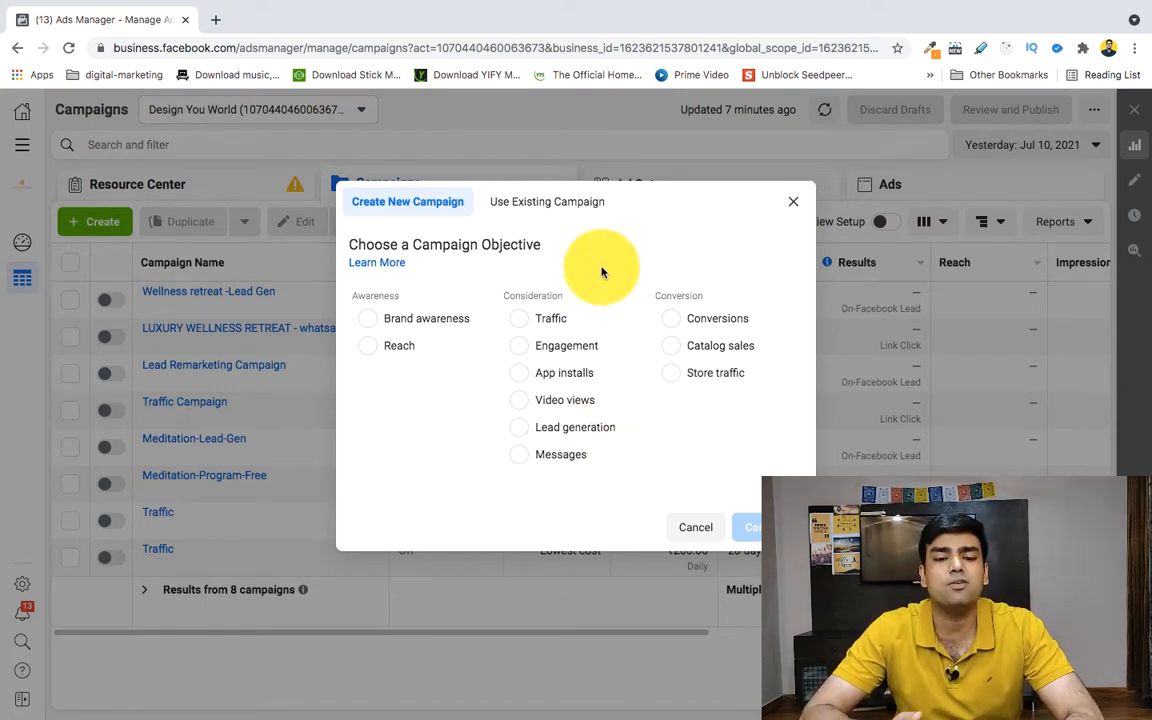
left_click(522, 323)
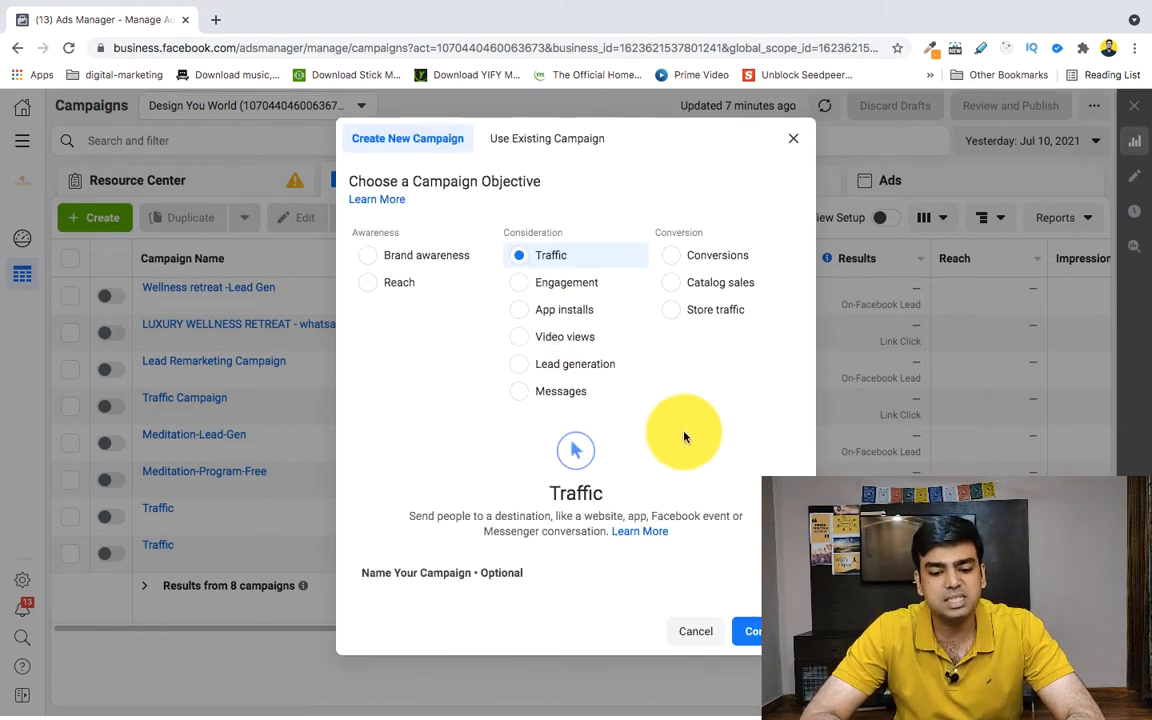
Name the new campaign FB-Course002, leave the ad set and ad names blank, and continue to the campaign settings
left_click(740, 577)
scroll(556, 615, "down", 3)
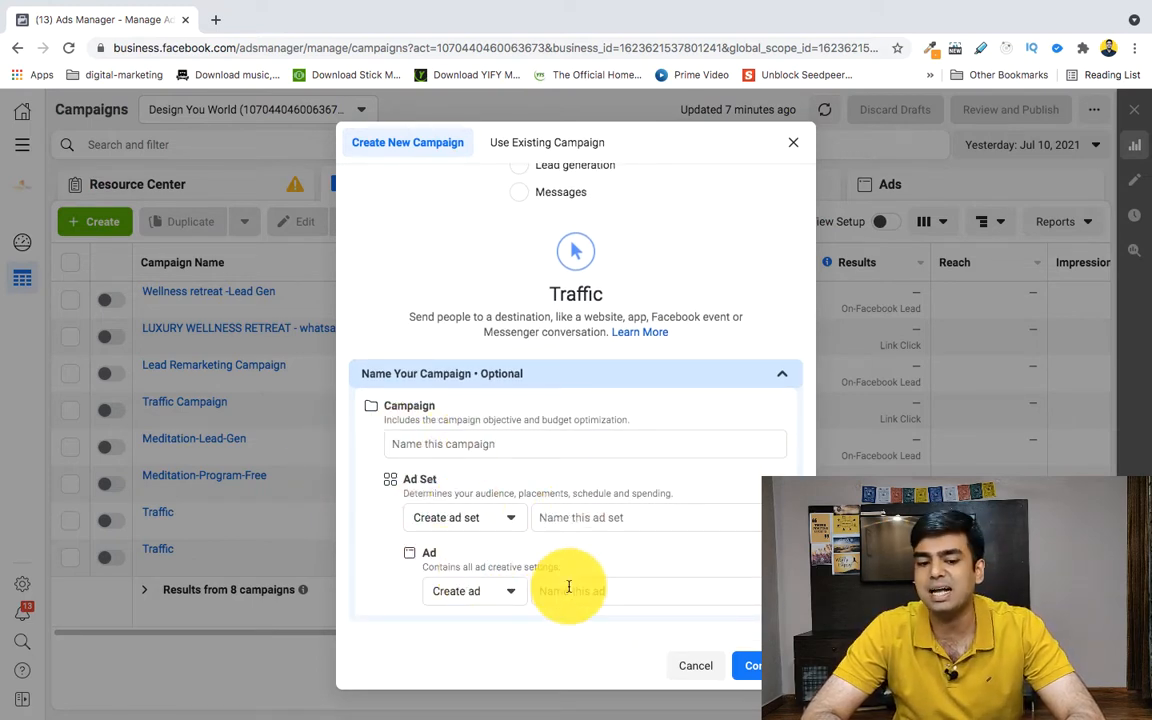
left_click(444, 443)
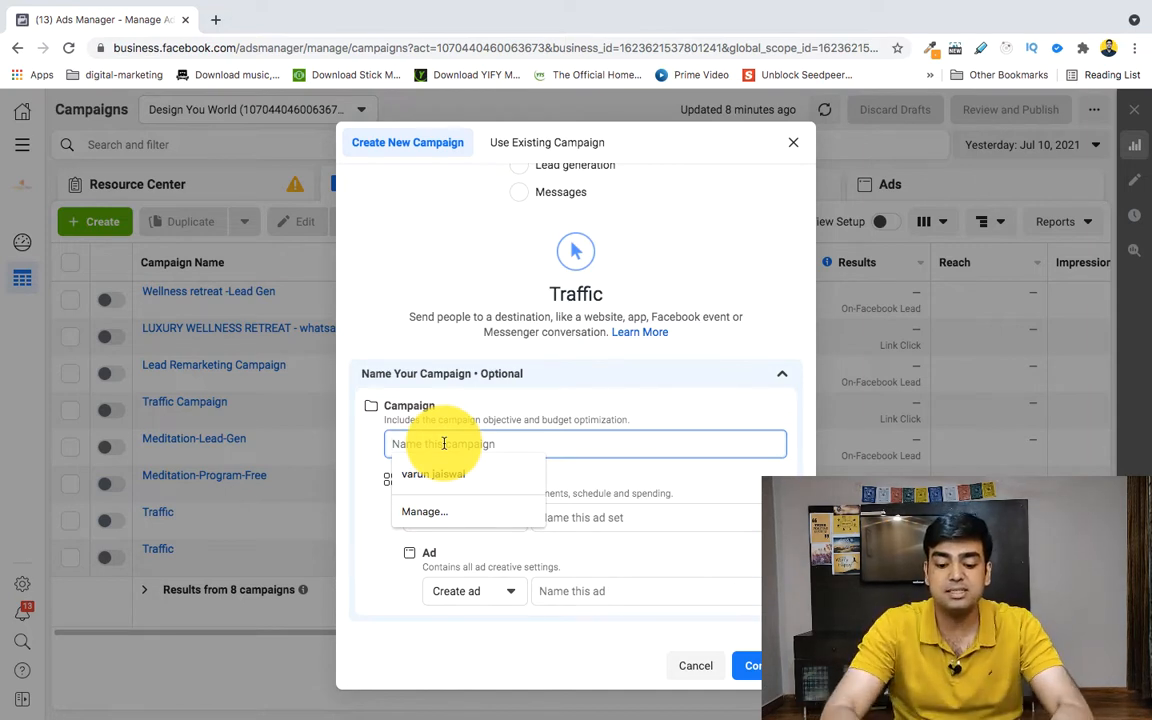
type("FB-Course002")
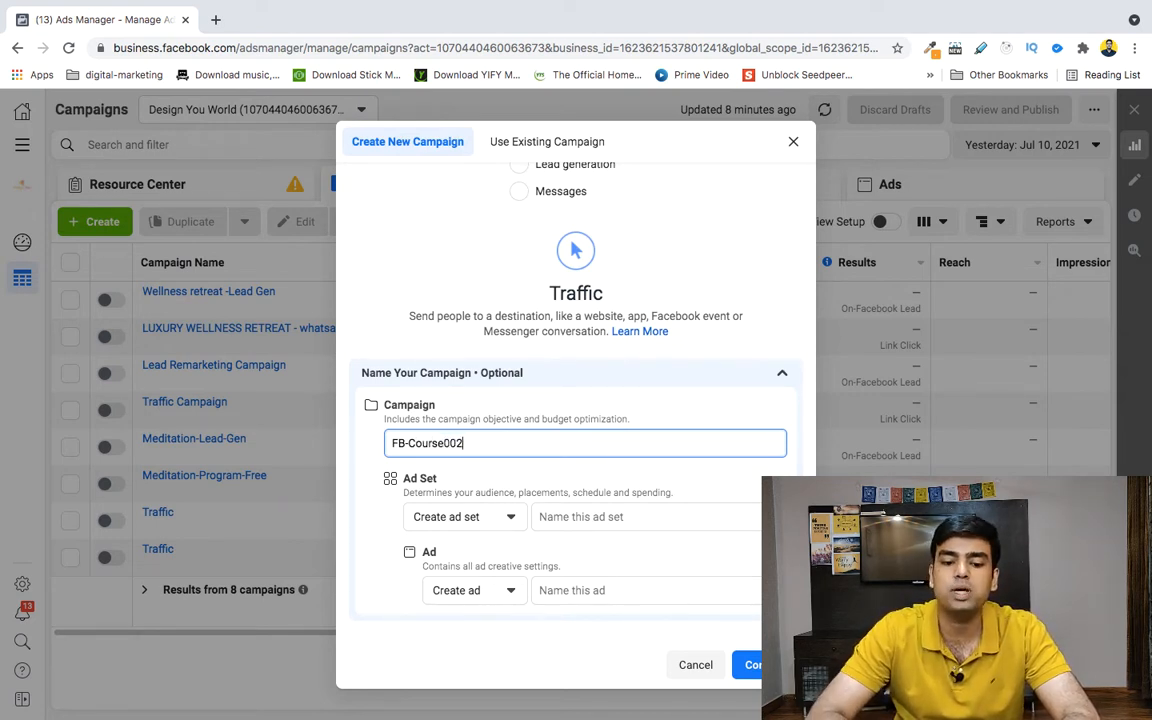
left_click(590, 517)
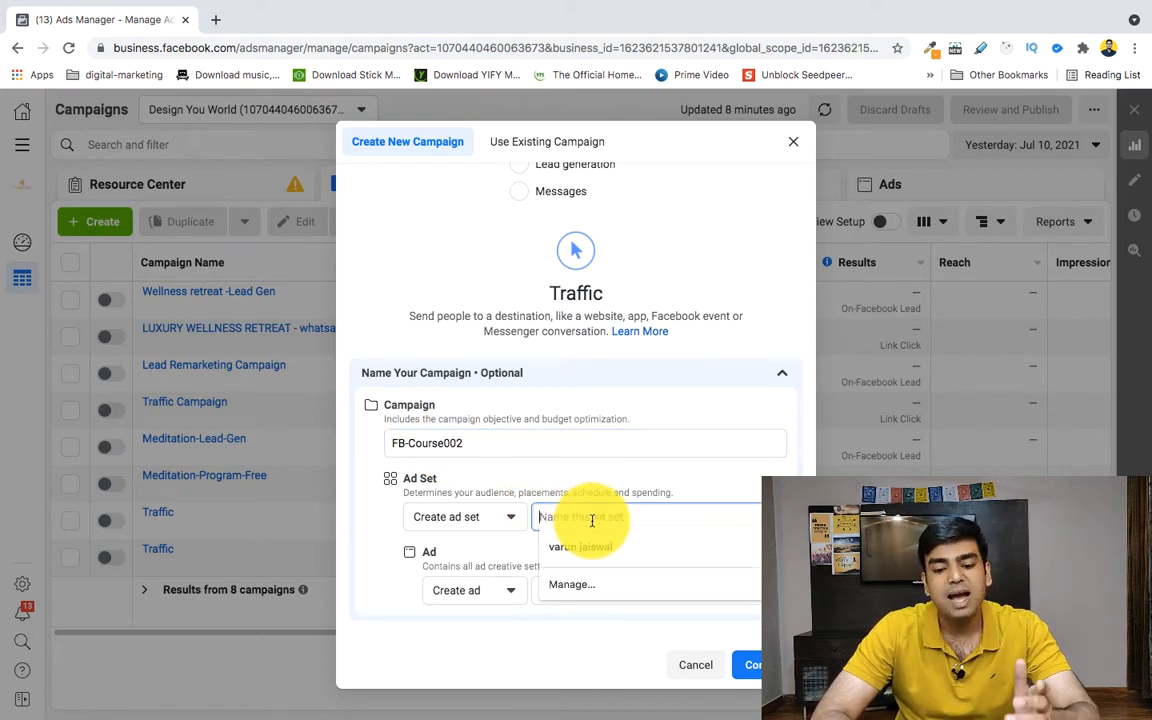
left_click(386, 514)
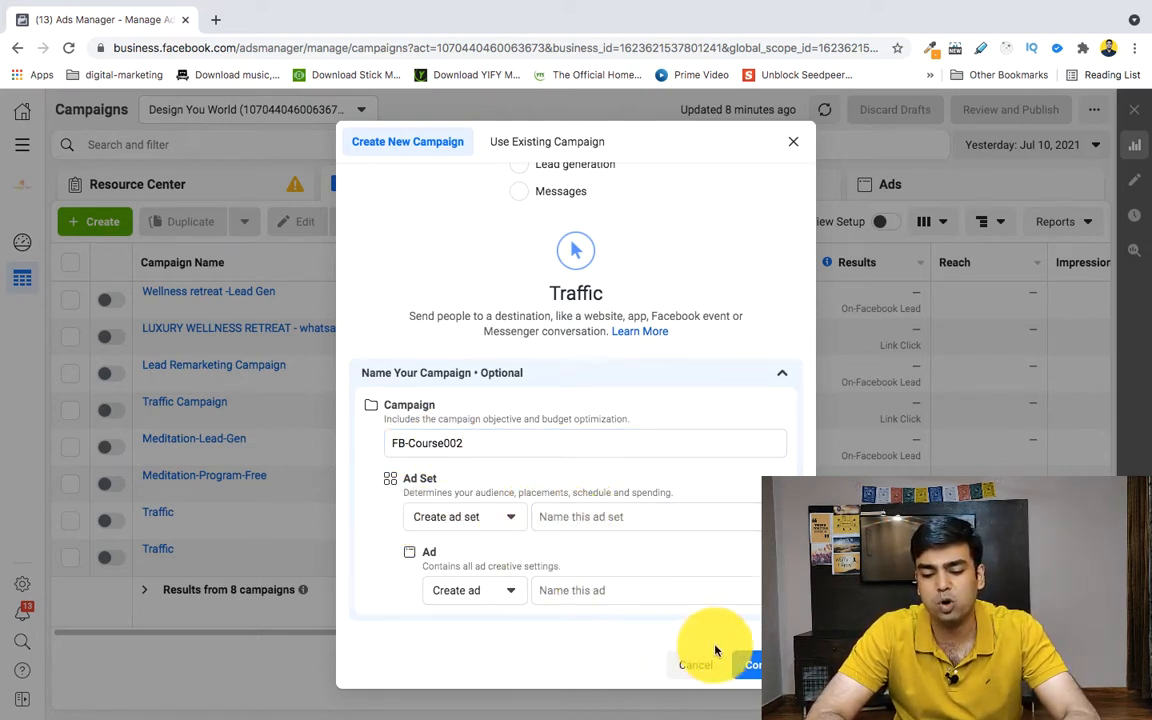
left_click(752, 665)
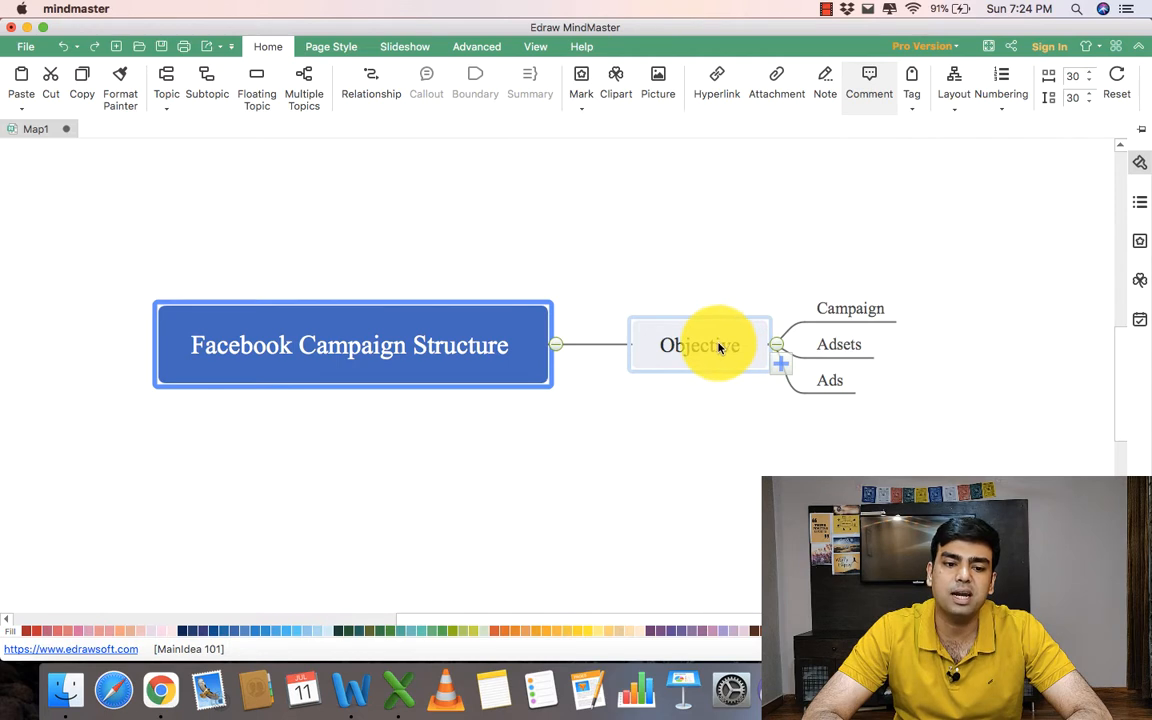
Switch to Edraw MindMaster, add a floating topic reading "traffic" below the Objective topic, and select the Campaign topic
left_click_drag(720, 345, 697, 490)
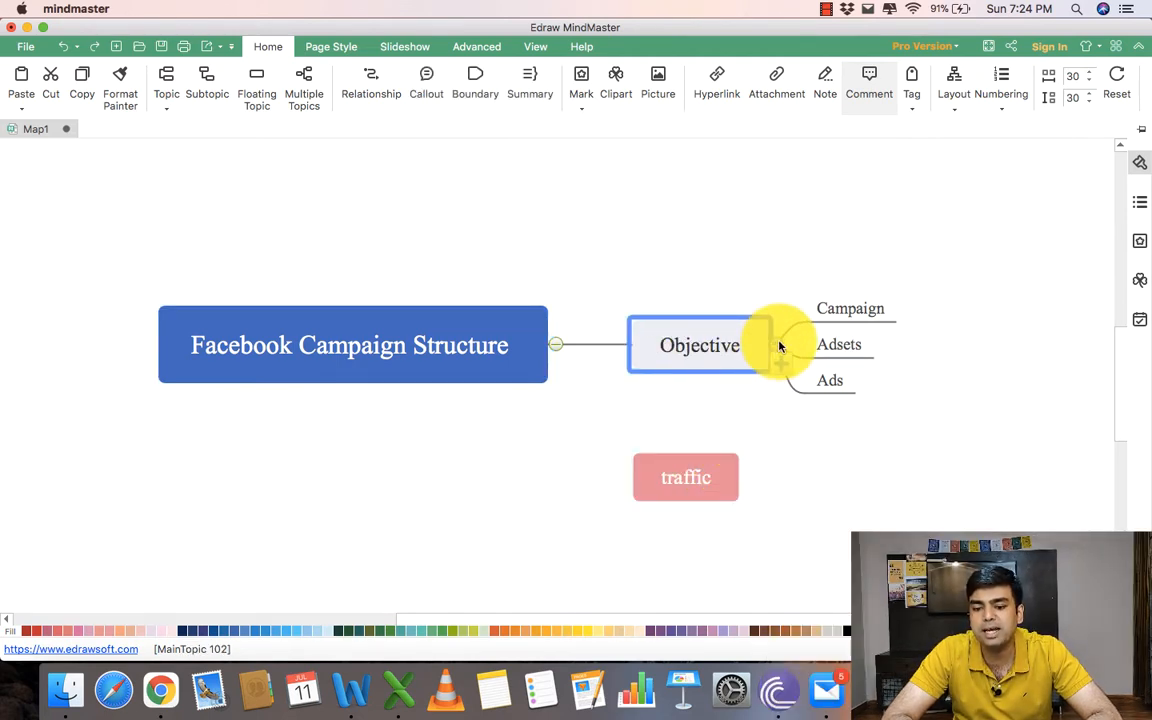
left_click(849, 309)
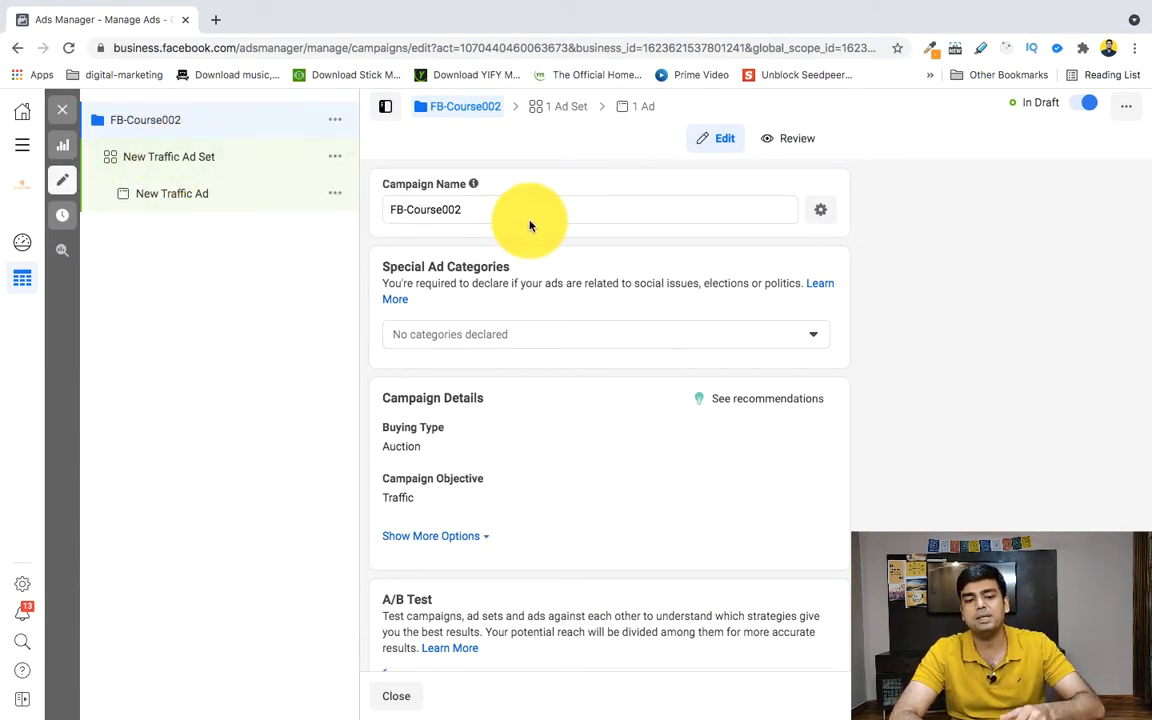
Switch back to Ads Manager and review FB-Course002's campaign settings, including the available Special Ad Categories, without declaring any
scroll(527, 424, "down", 2)
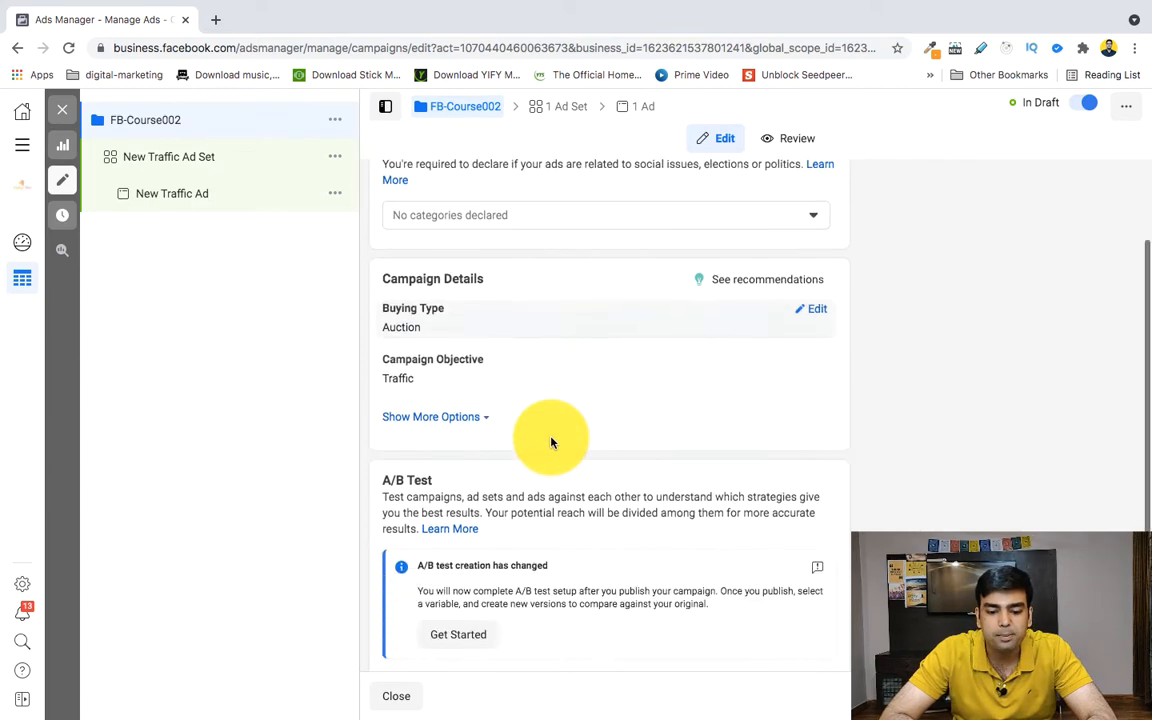
scroll(548, 450, "up", 2)
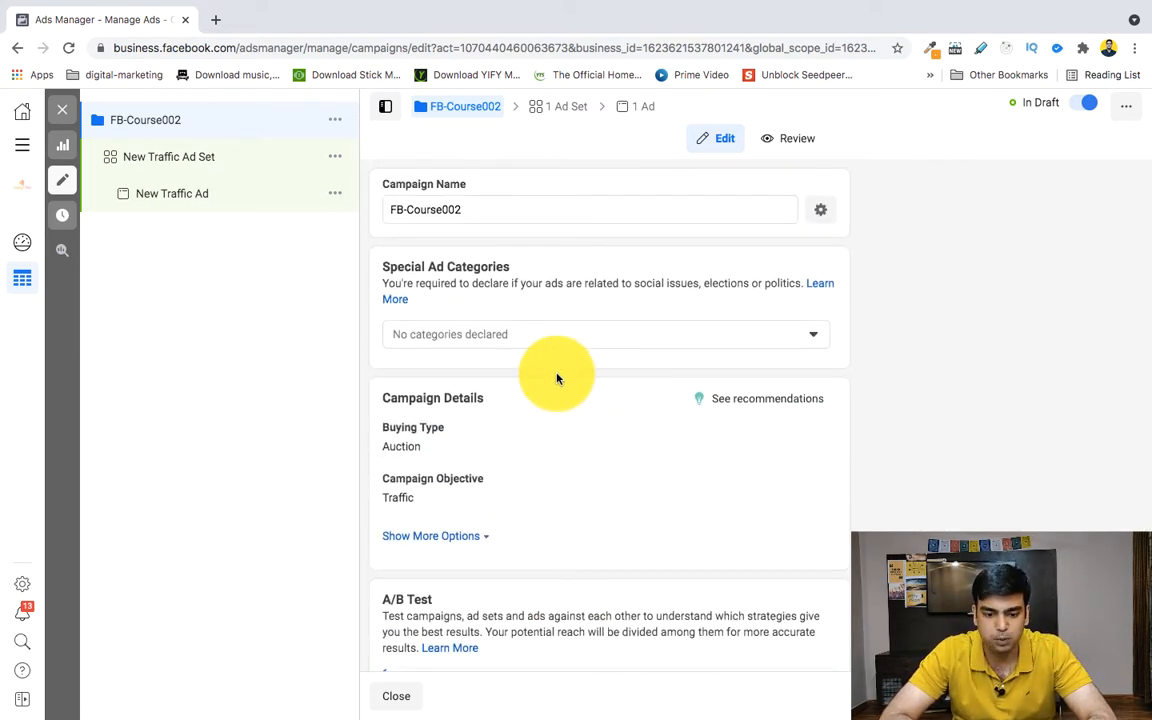
scroll(557, 378, "down", 2)
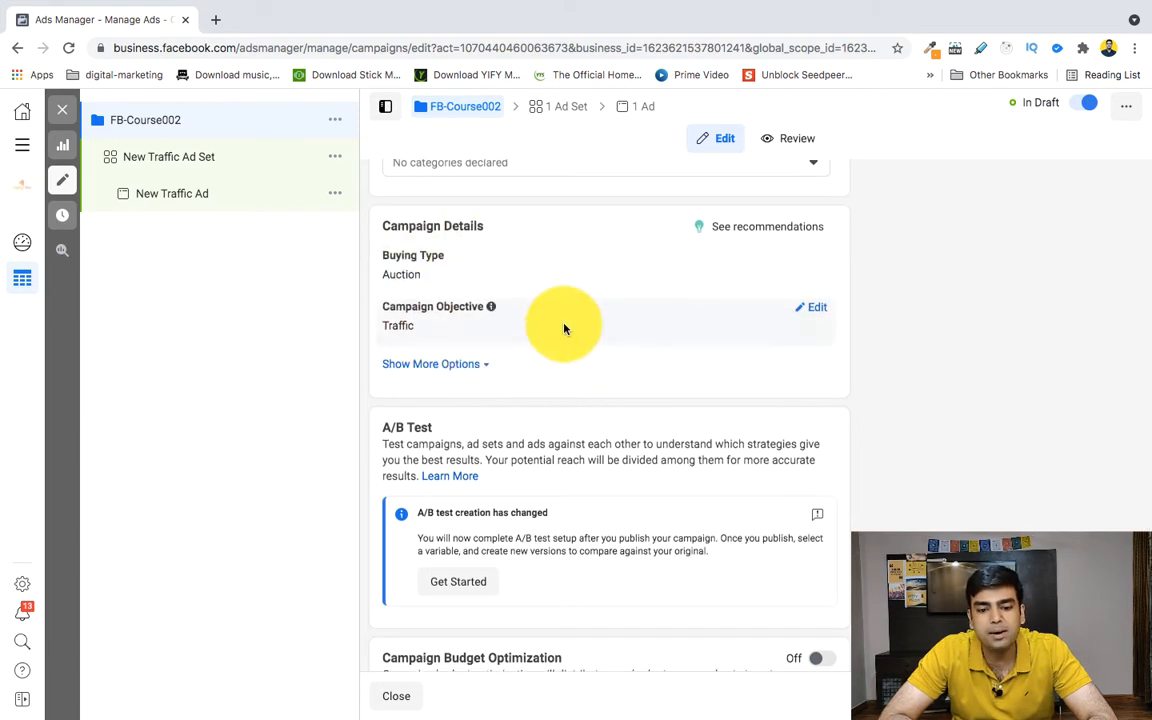
scroll(563, 329, "up", 2)
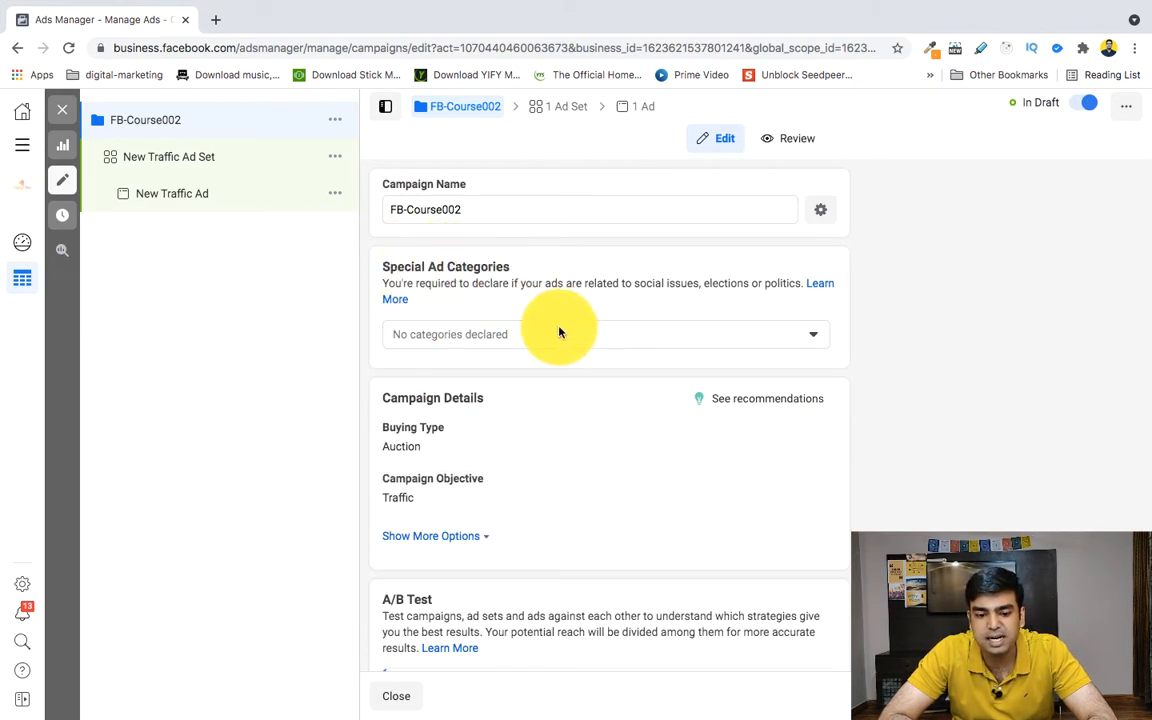
left_click(559, 332)
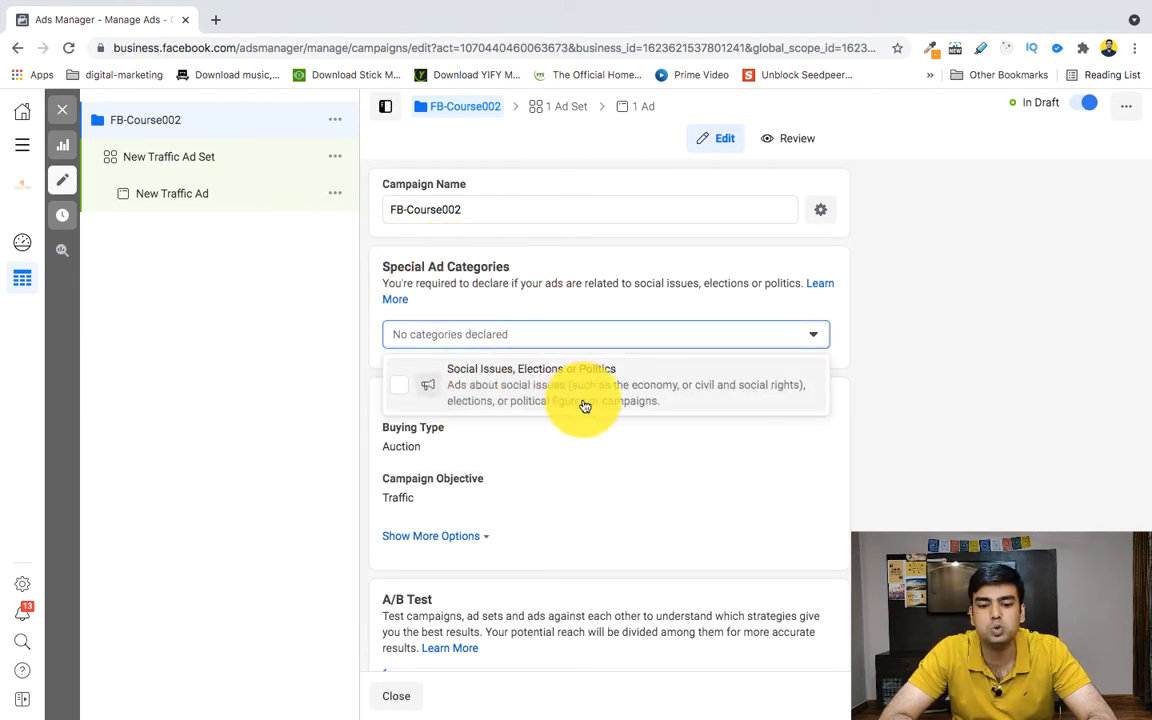
left_click(1004, 374)
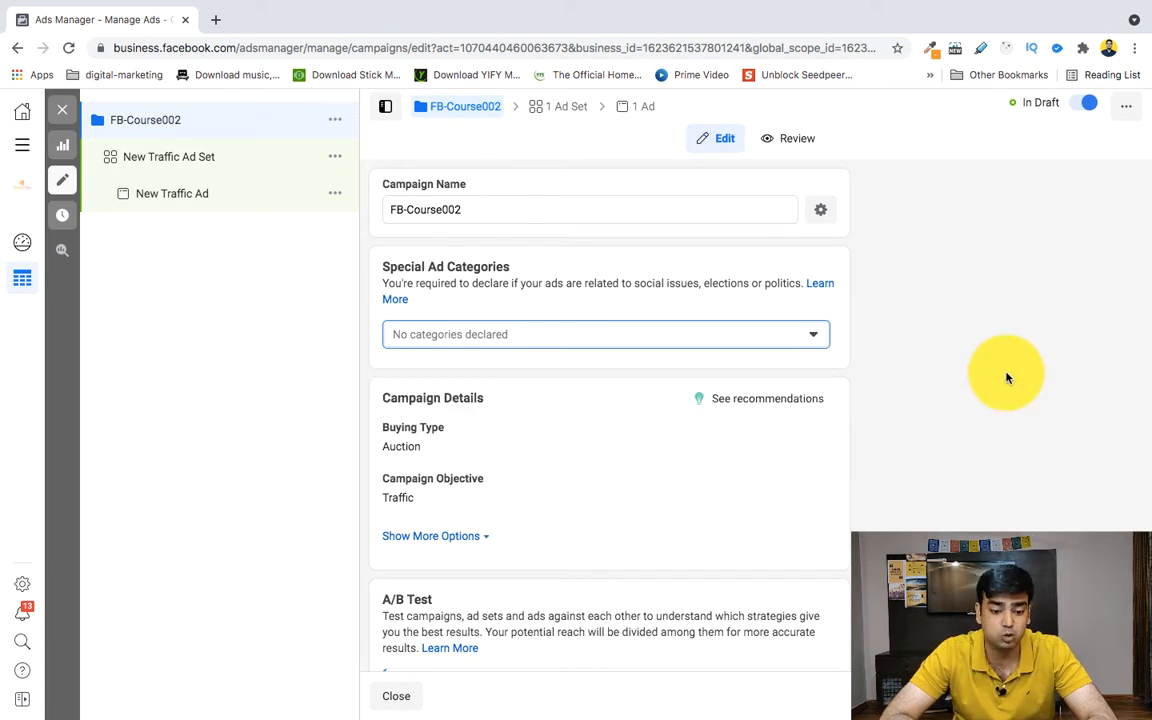
Reveal the additional campaign details options, enable the campaign spending limit, and remove it again
scroll(653, 476, "down", 1)
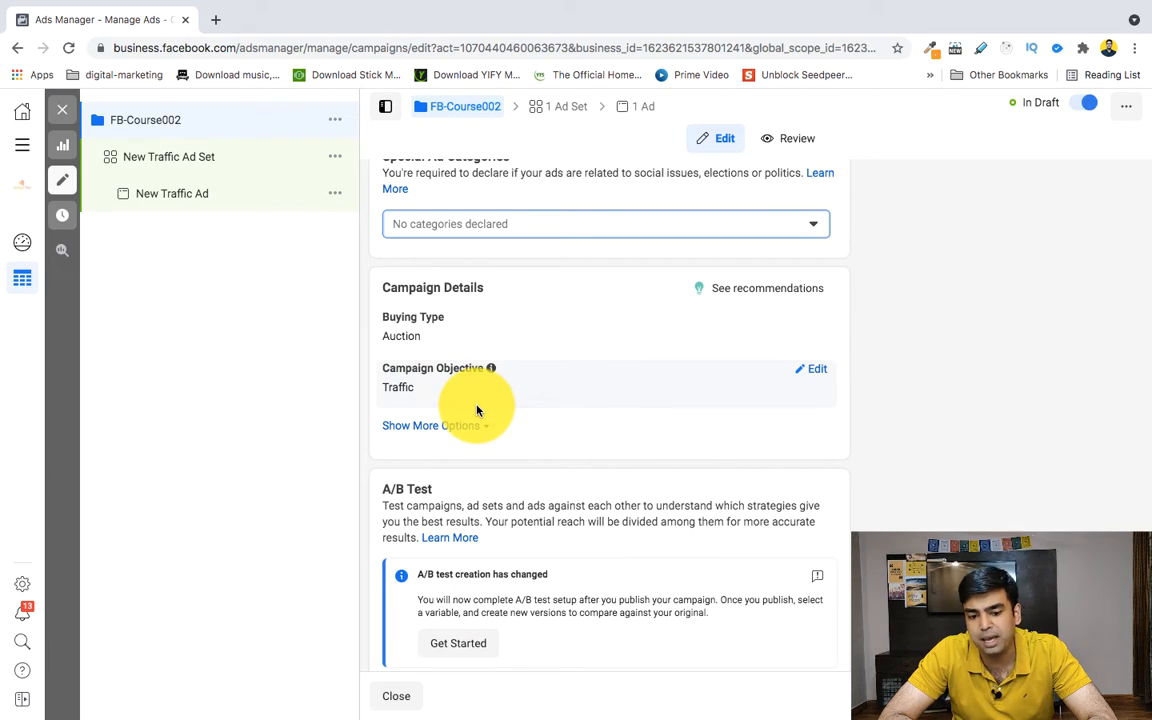
left_click(452, 427)
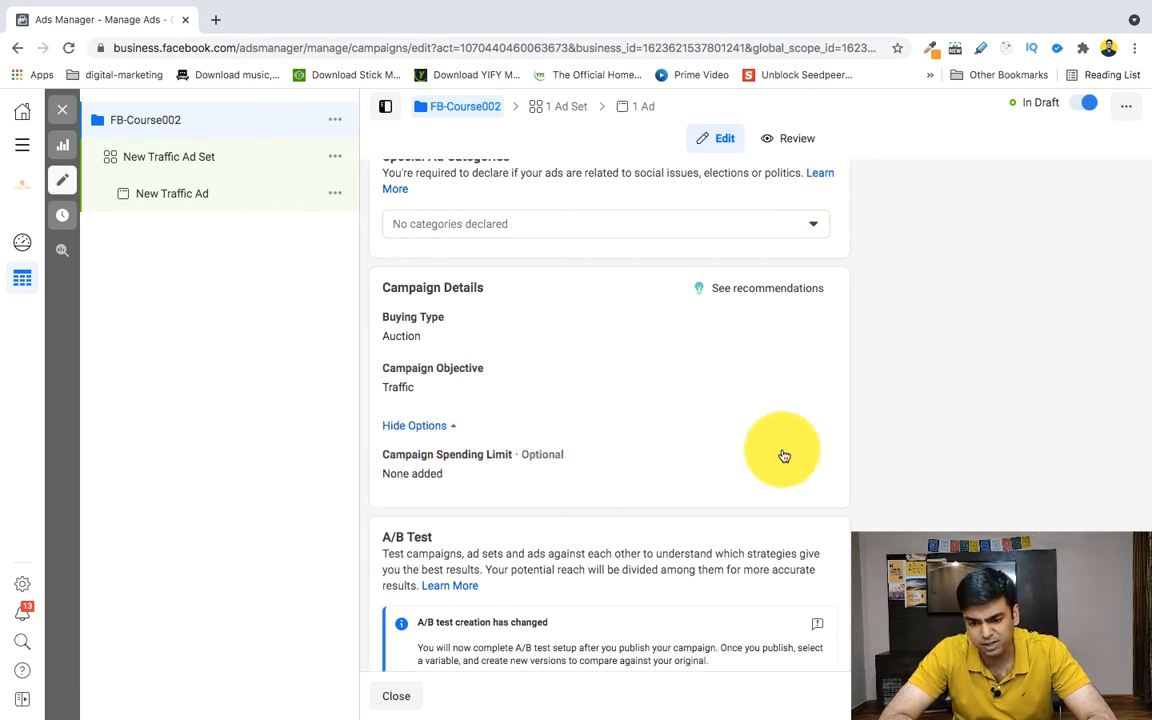
left_click(822, 456)
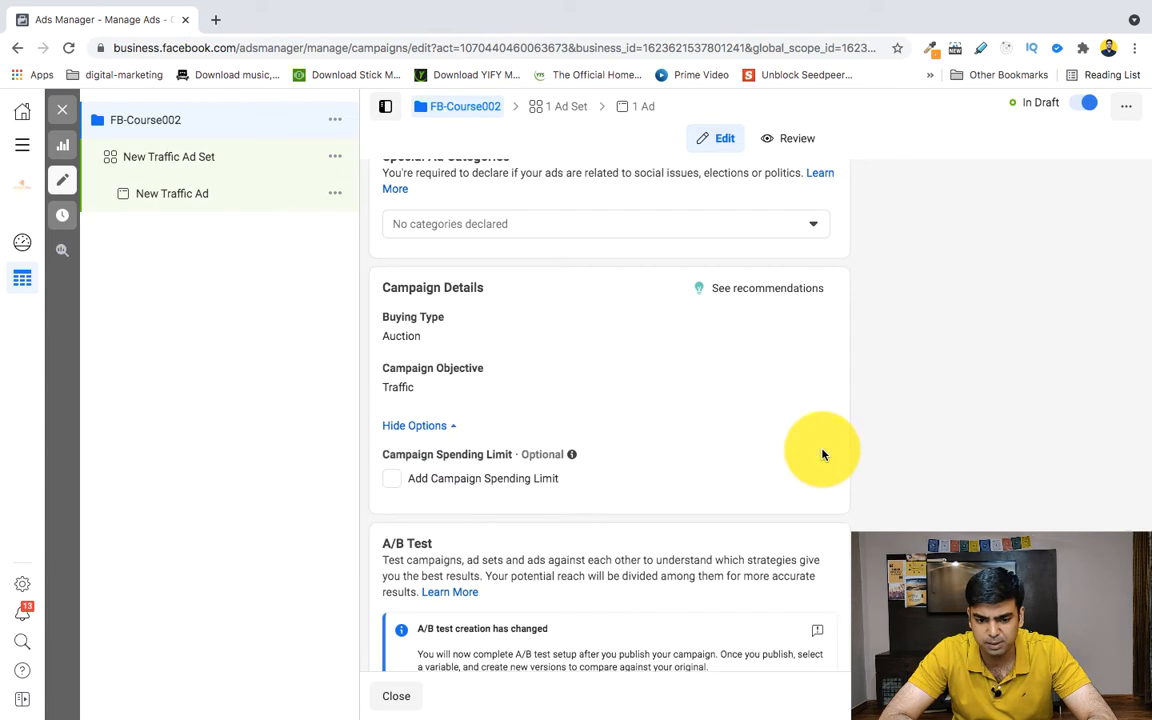
left_click(400, 480)
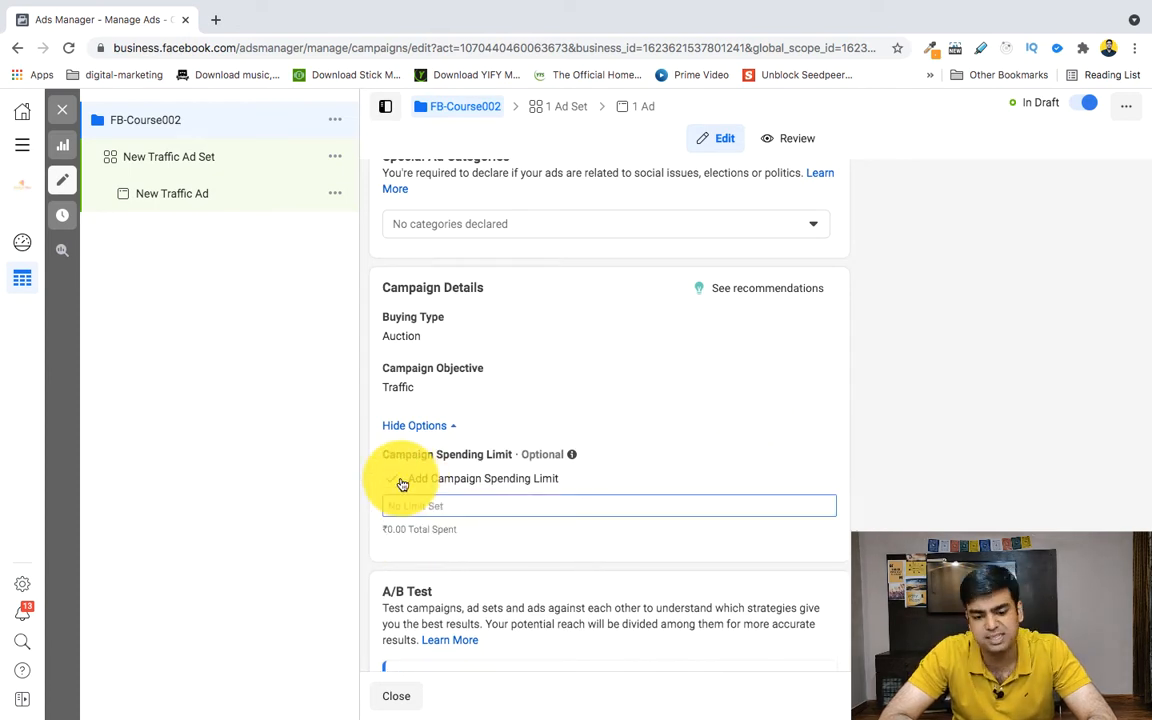
left_click(390, 482)
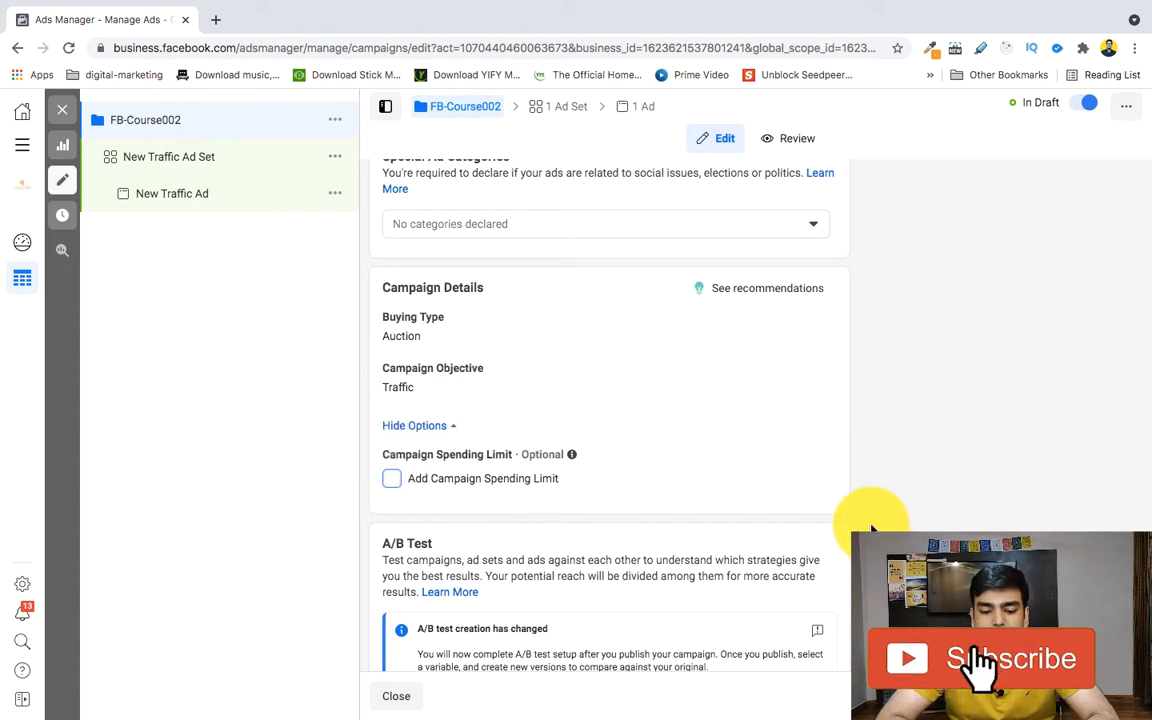
Turn on Campaign Budget Optimization and set the campaign's daily budget to ₹500
scroll(885, 515, "down", 3)
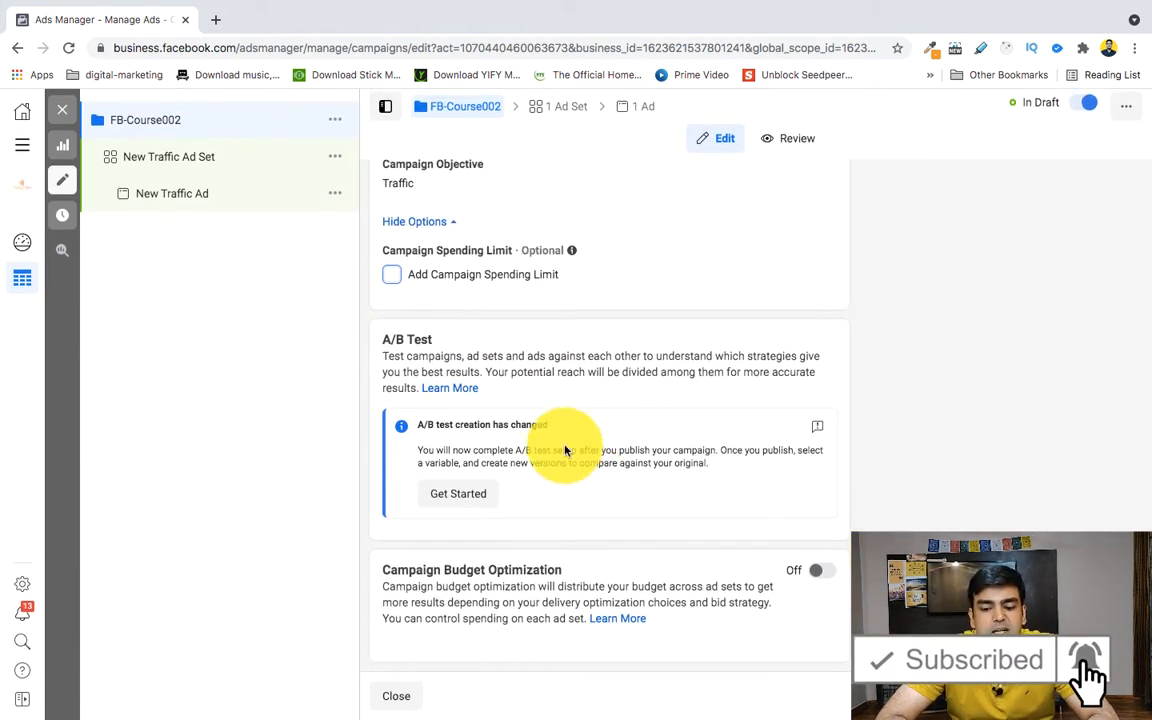
left_click(816, 573)
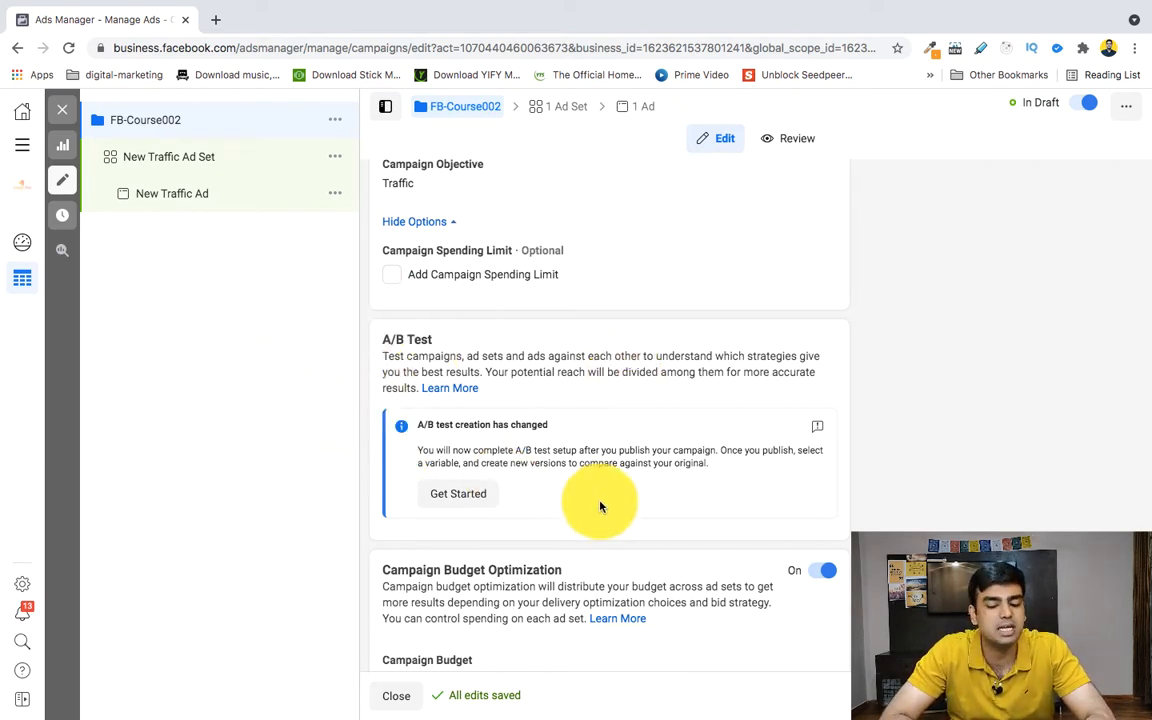
scroll(600, 510, "down", 3)
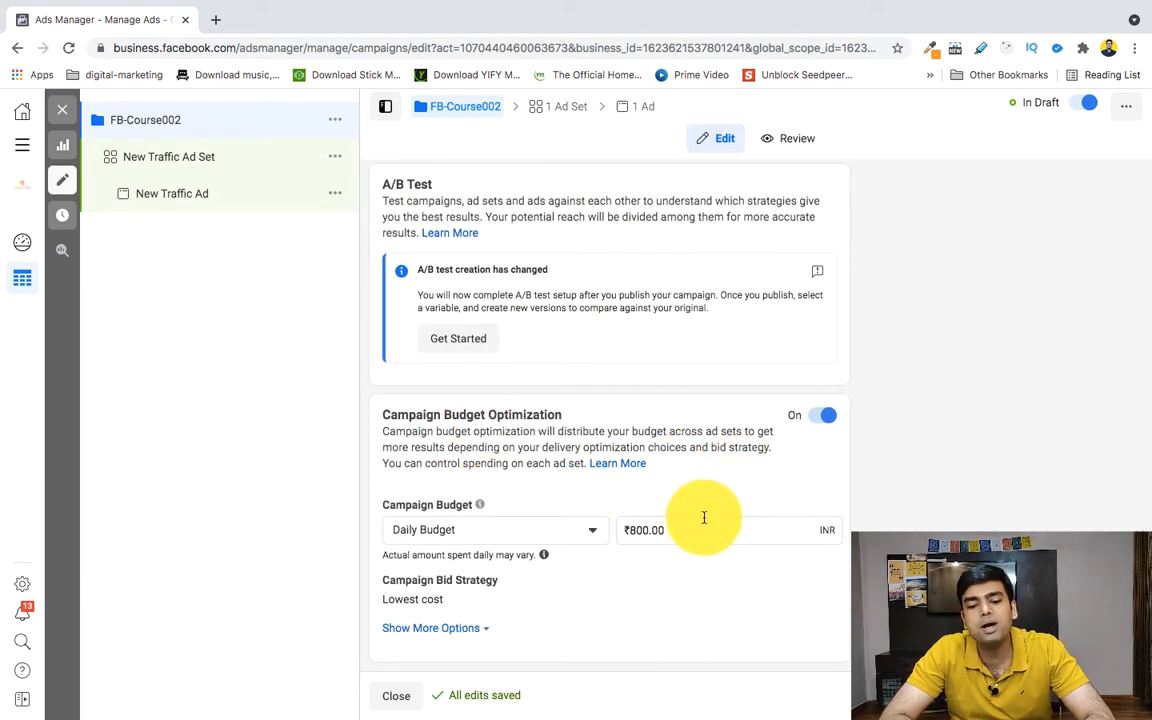
left_click(633, 529)
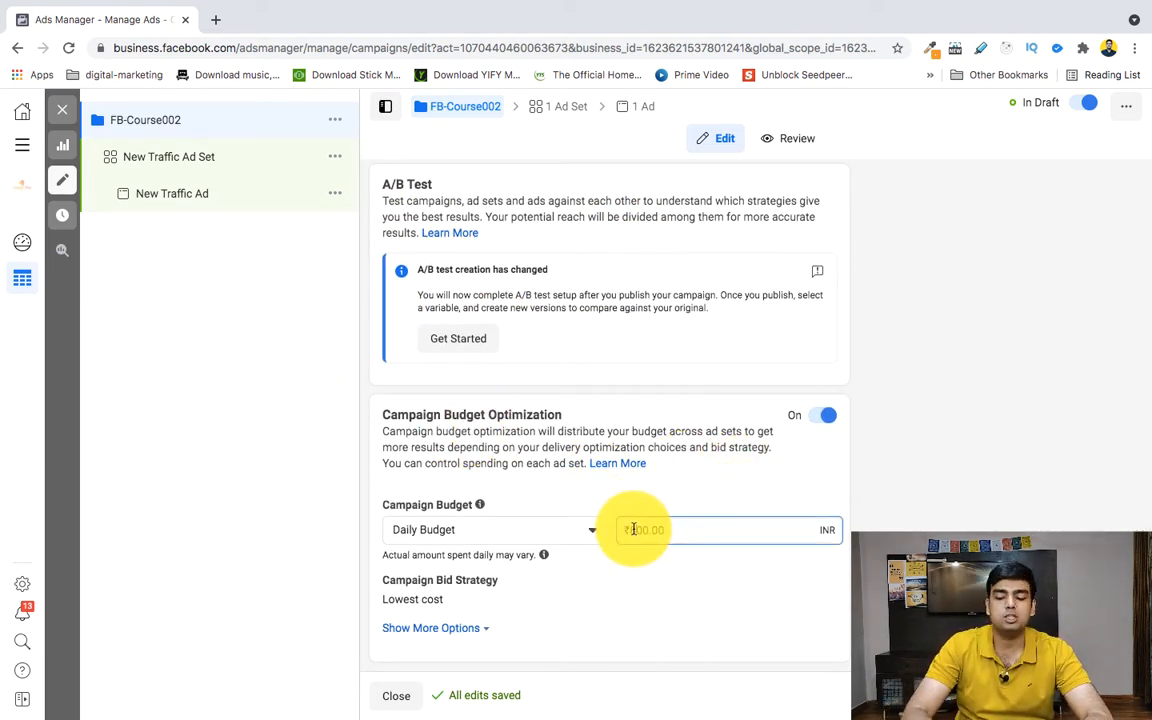
type("500")
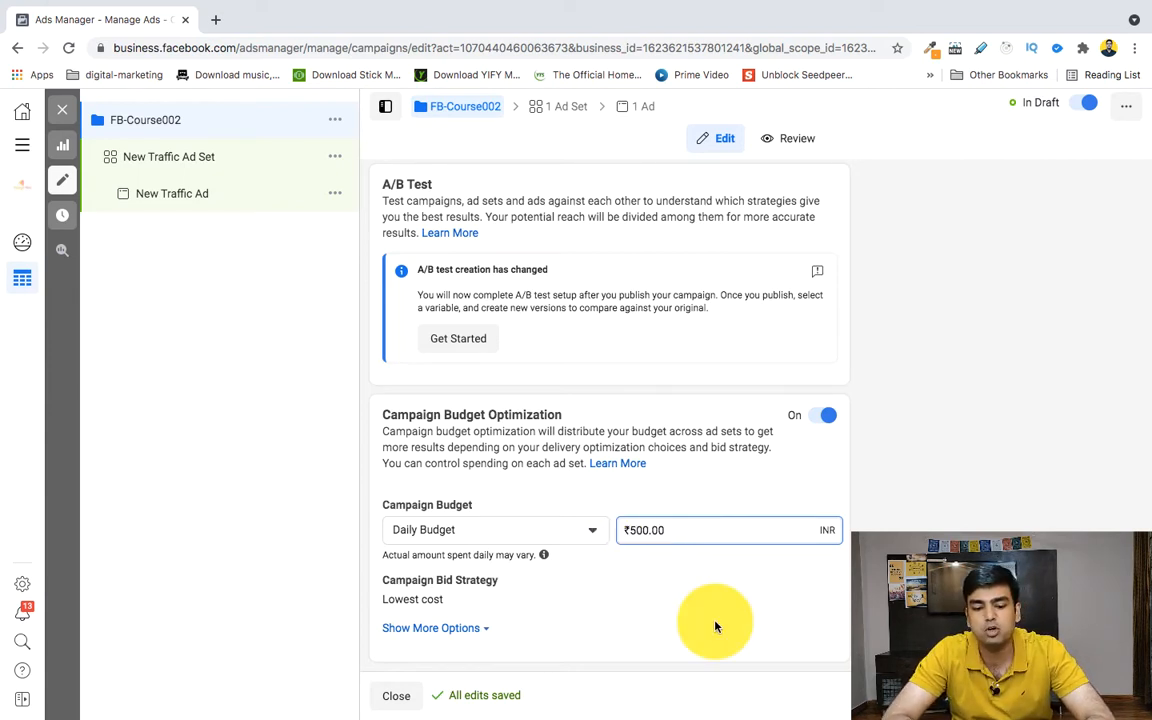
left_click(715, 627)
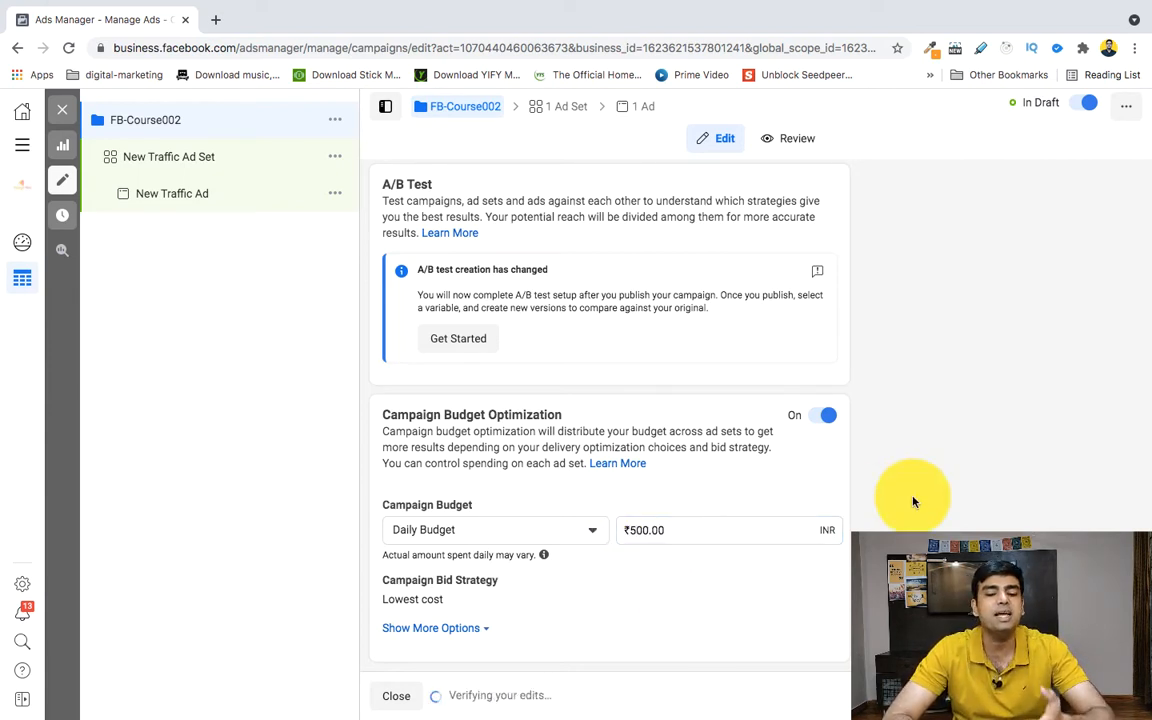
Change the campaign budget type to Lifetime Budget and set its amount to ₹5,000
left_click(540, 531)
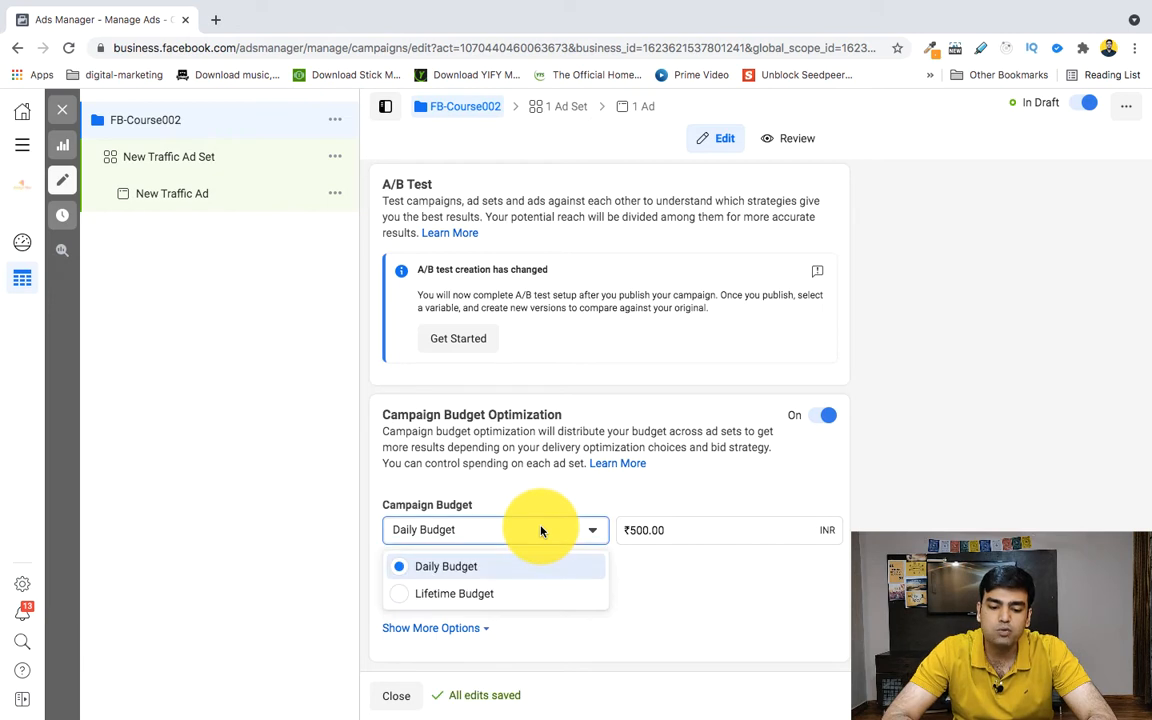
left_click(455, 594)
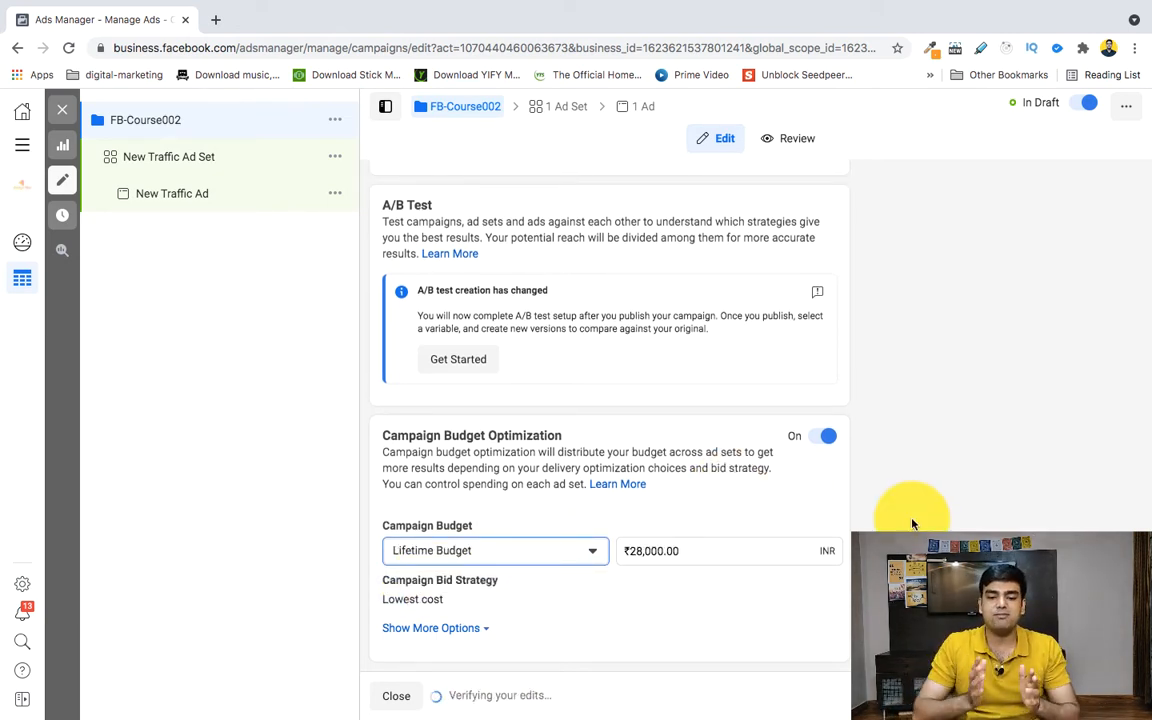
left_click(642, 552)
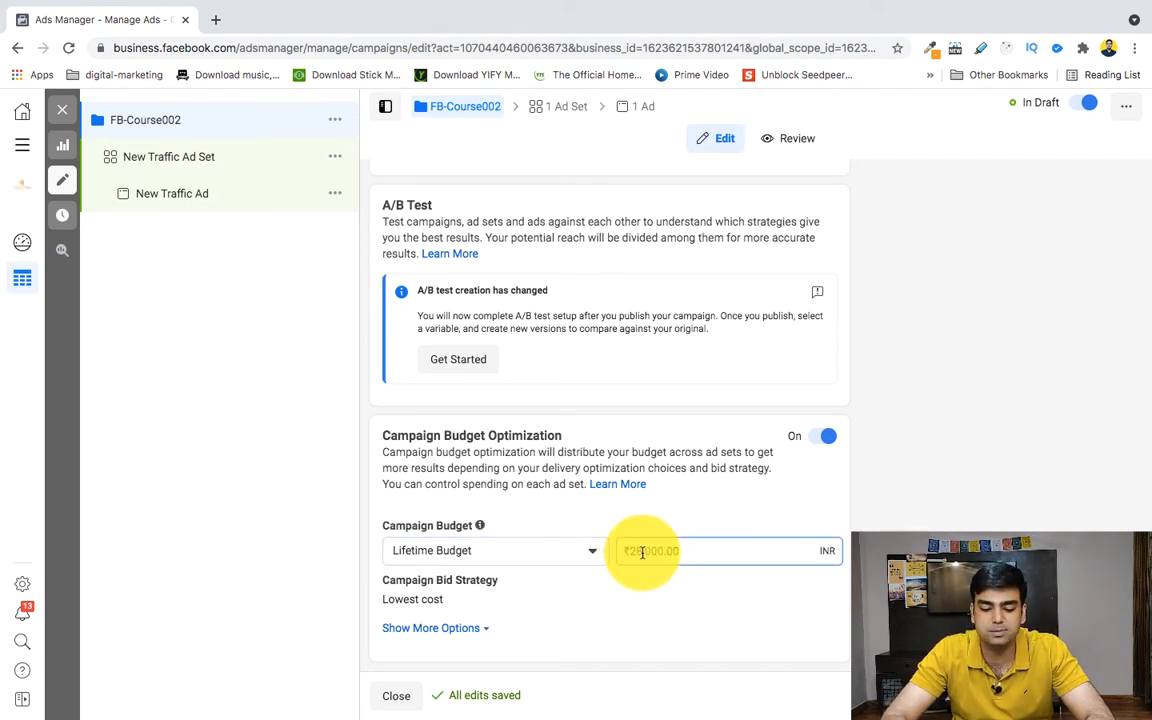
key("BackSpace")
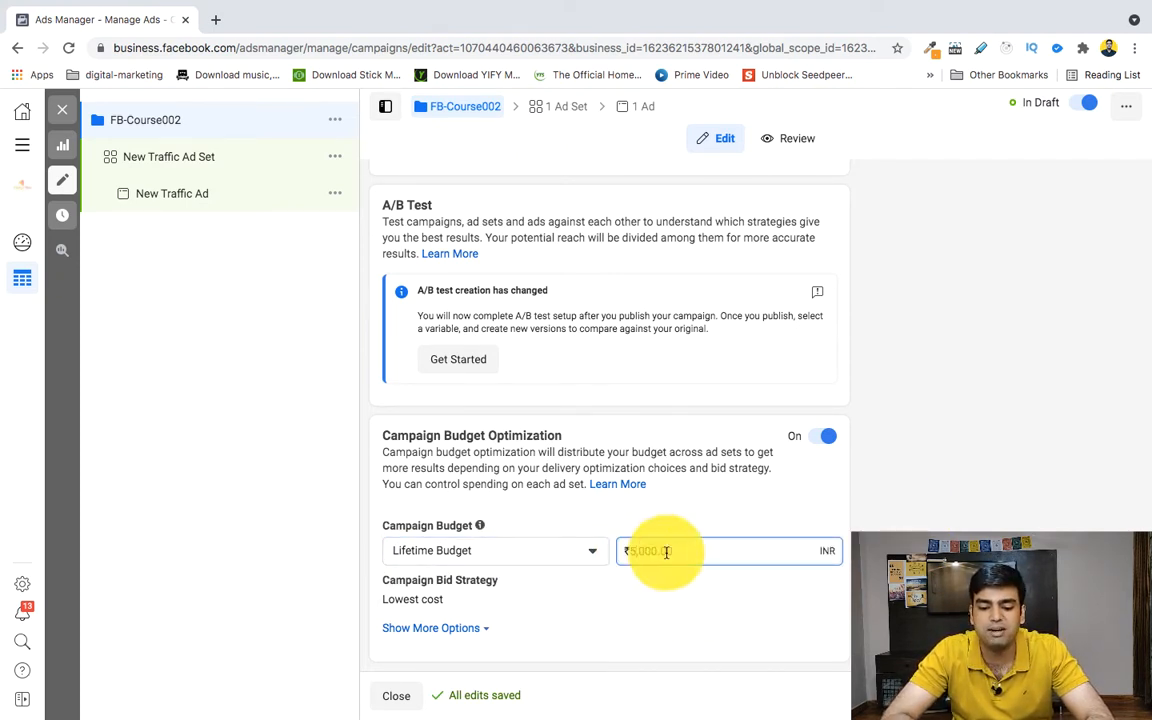
left_click(896, 540)
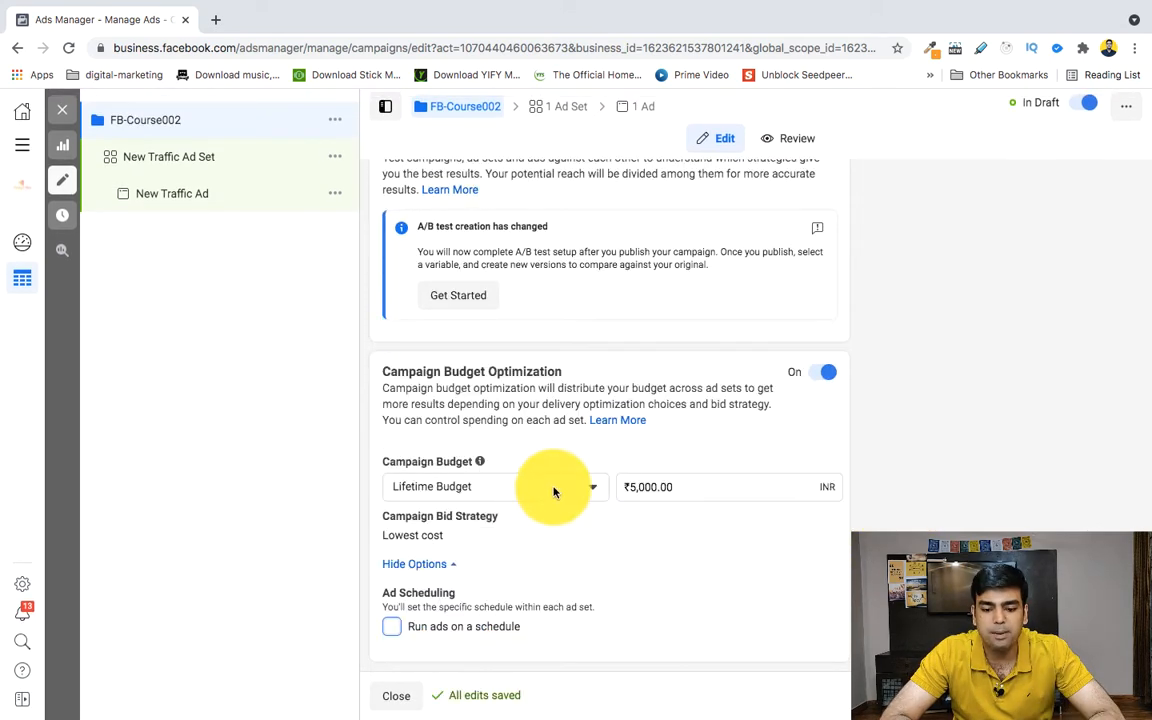
Switch the campaign budget back to Daily Budget and set its amount to ₹500
left_click(553, 487)
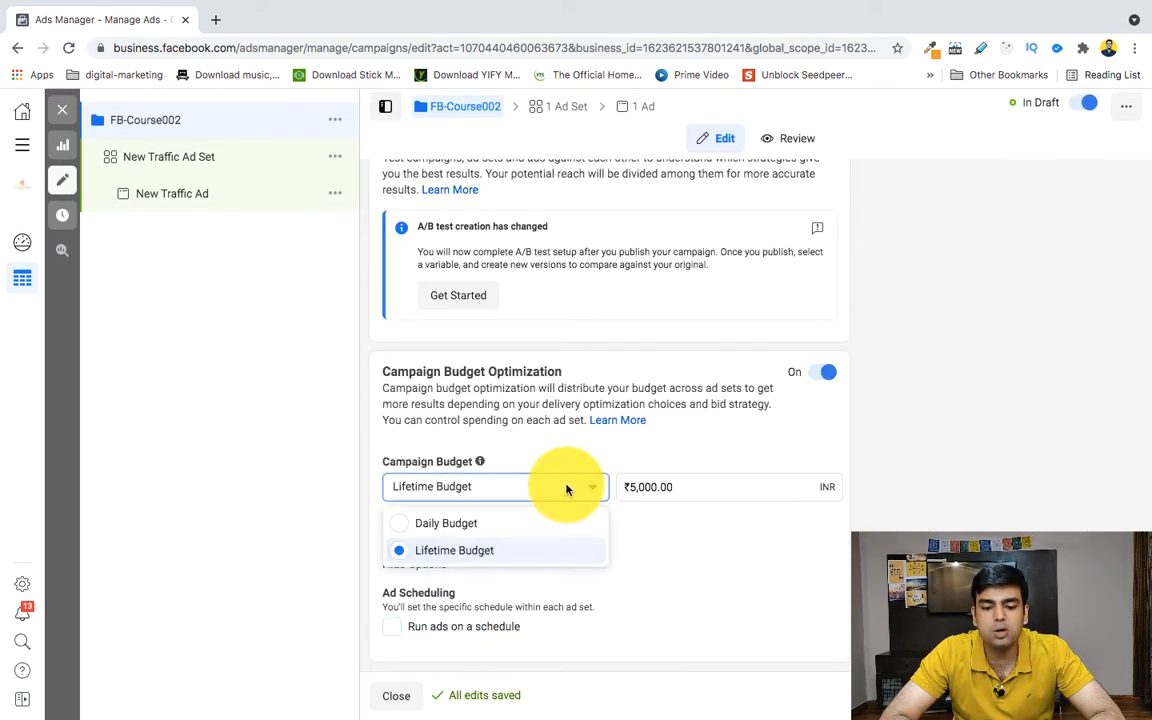
left_click(403, 526)
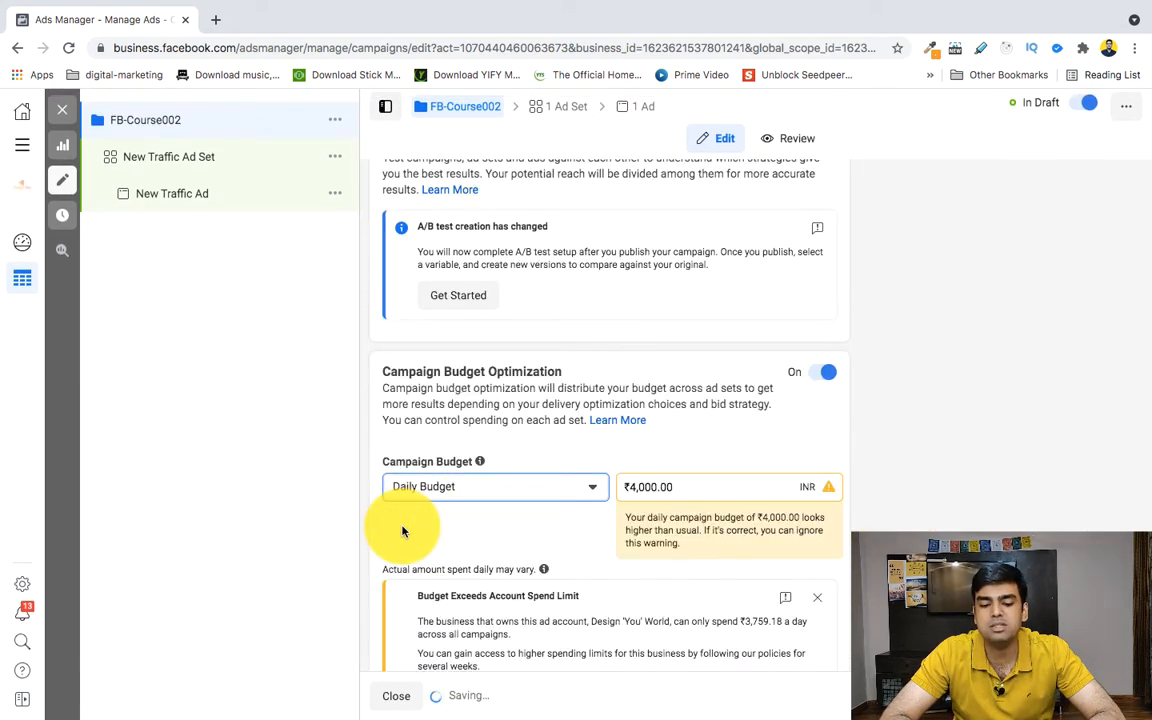
left_click(646, 487)
key("BackSpace")
key("BackSpace")
key("BackSpace")
key("BackSpace")
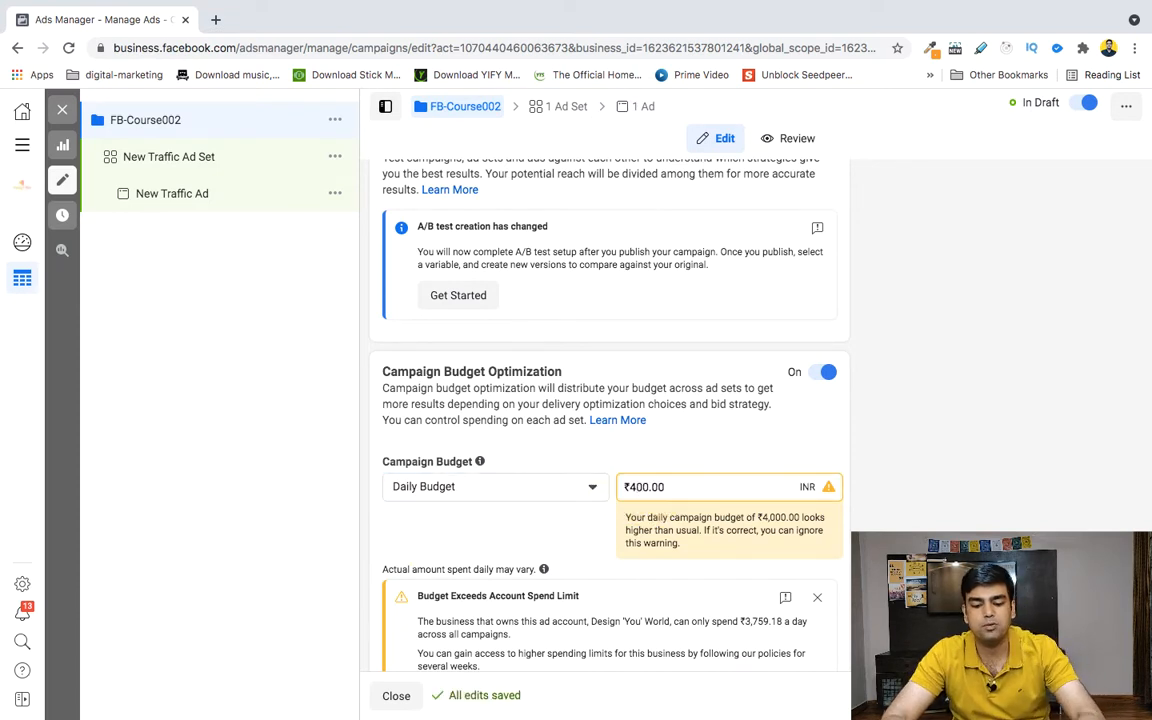
type("5")
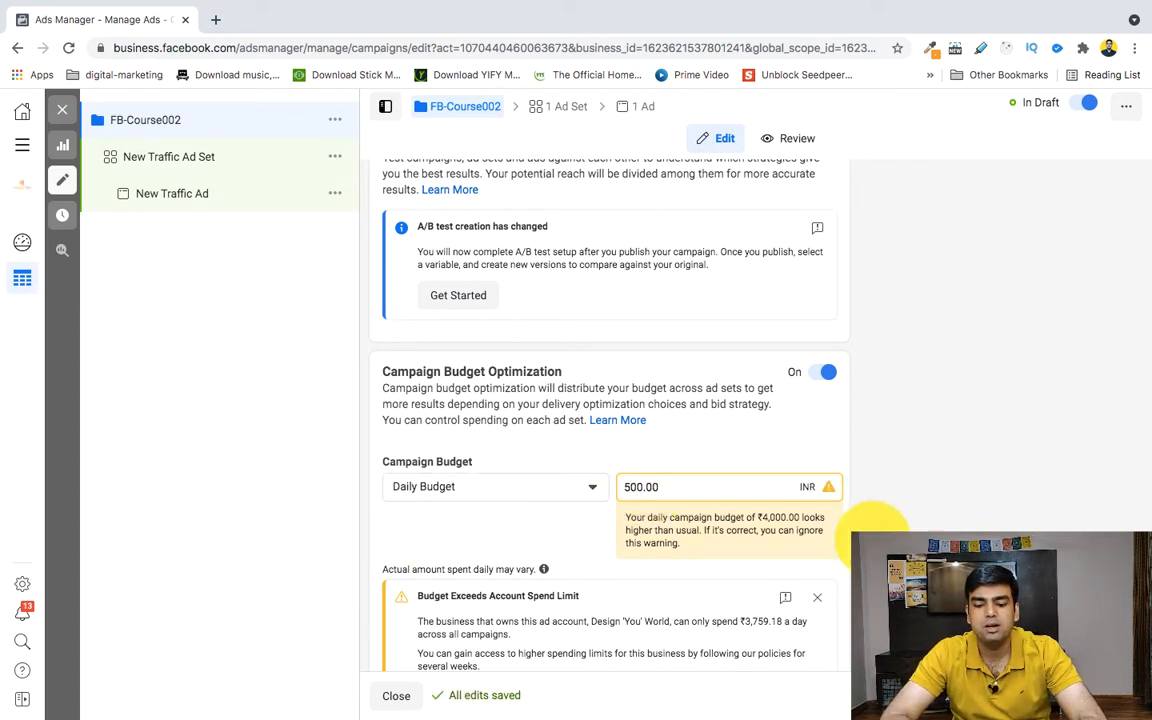
left_click(817, 597)
Review the available campaign bid strategies and choose Lowest cost
scroll(673, 563, "down", 1)
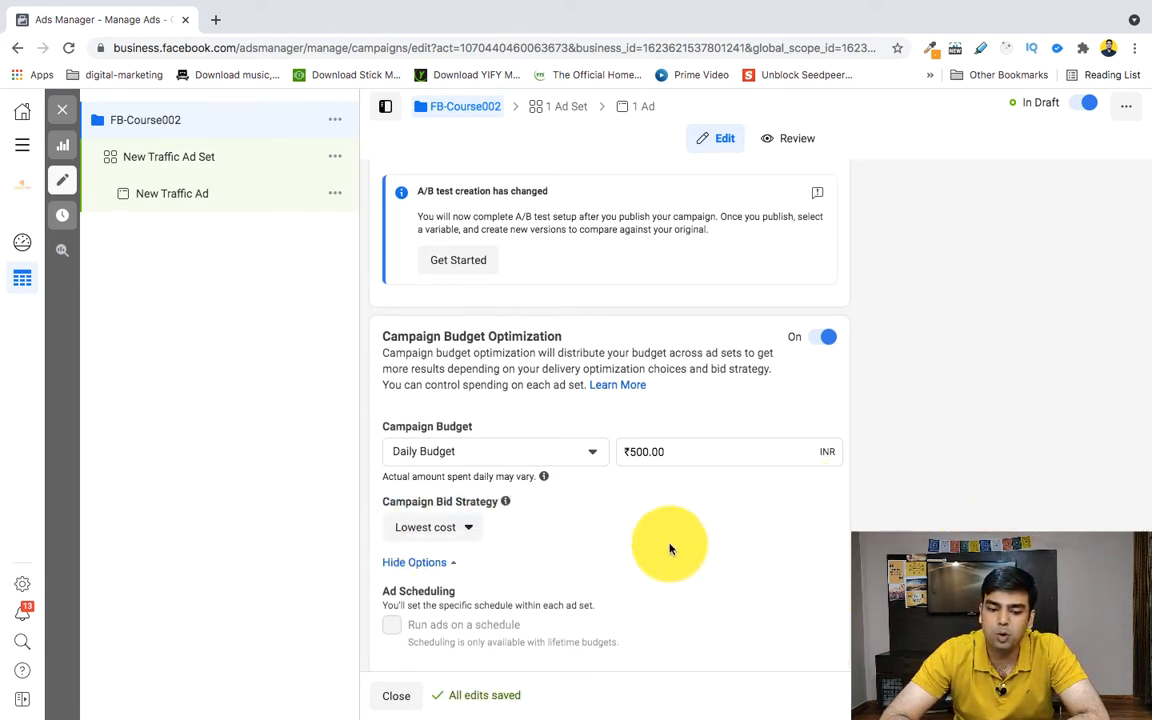
left_click(455, 529)
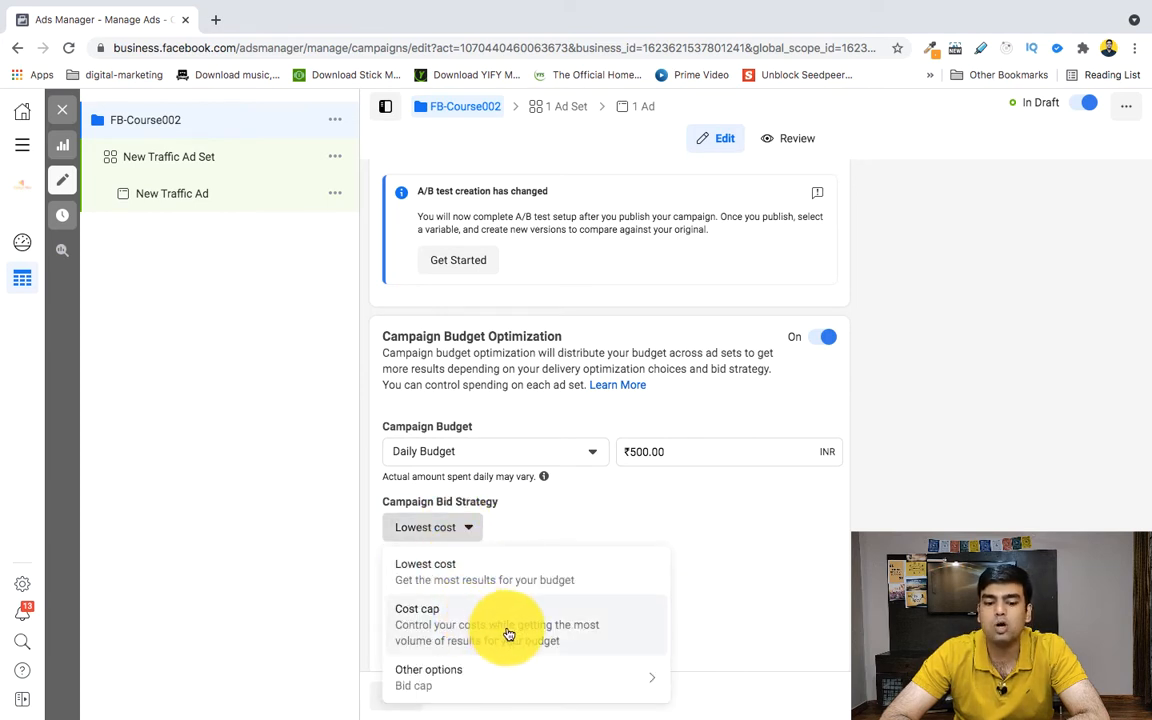
mouse_move(517, 679)
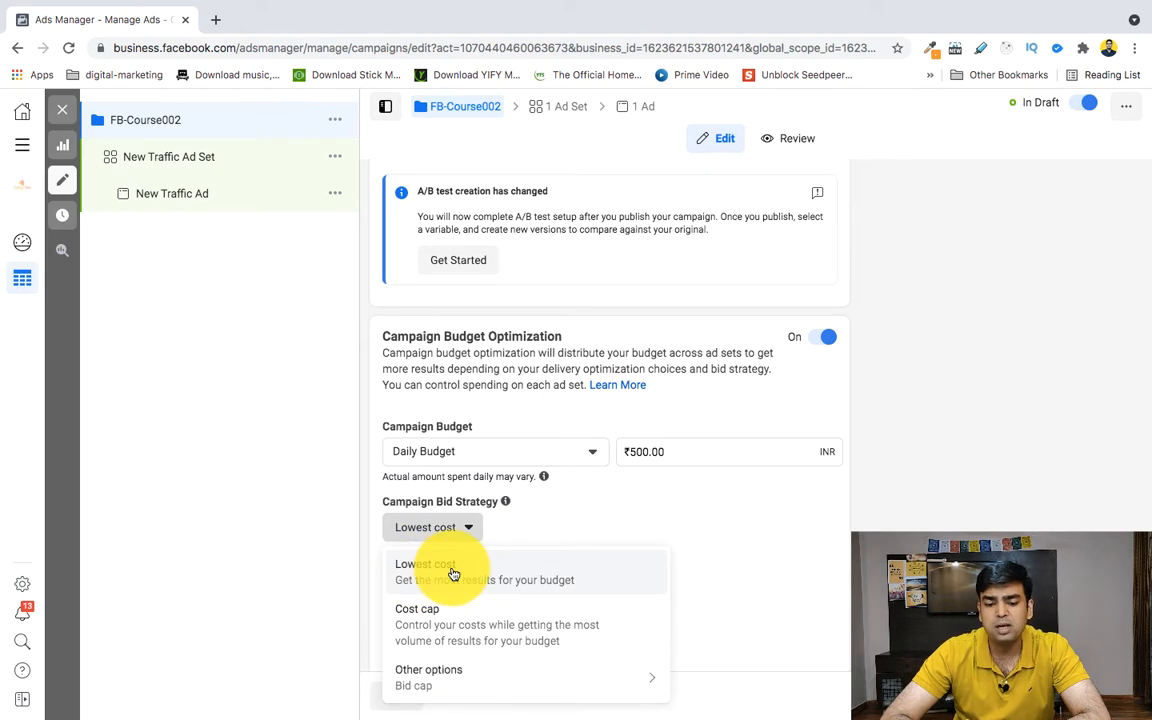
left_click(510, 575)
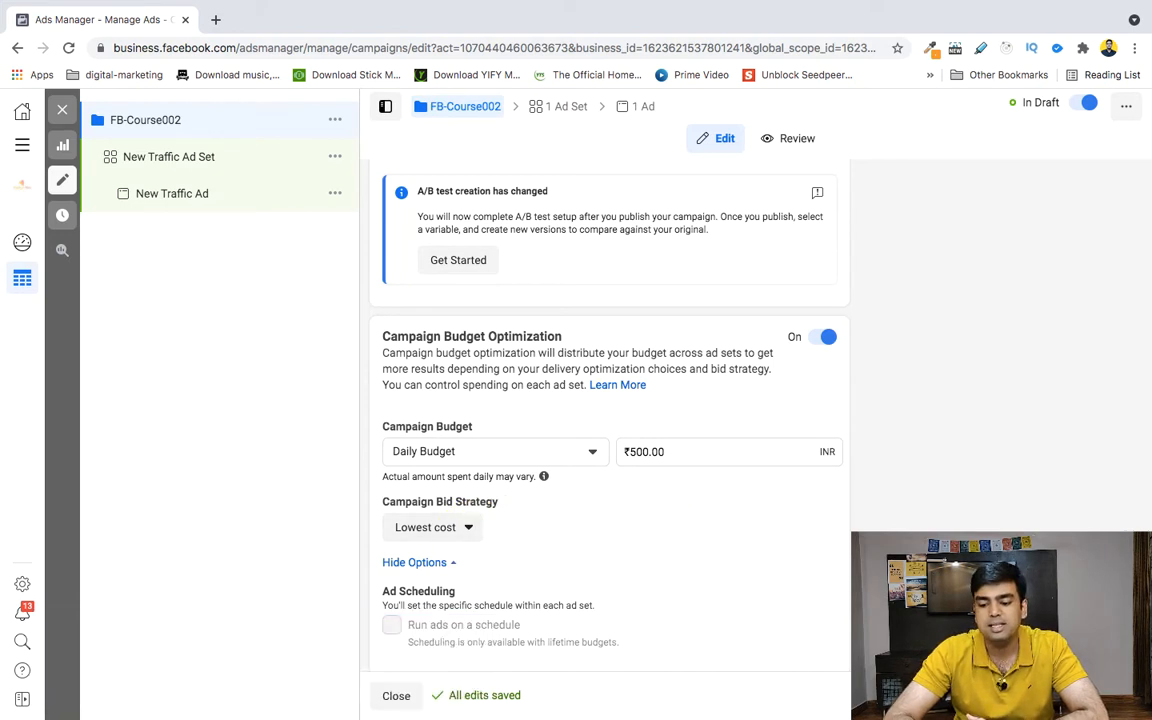
Proceed to the ad set settings and select Website as the traffic destination
left_click(1116, 696)
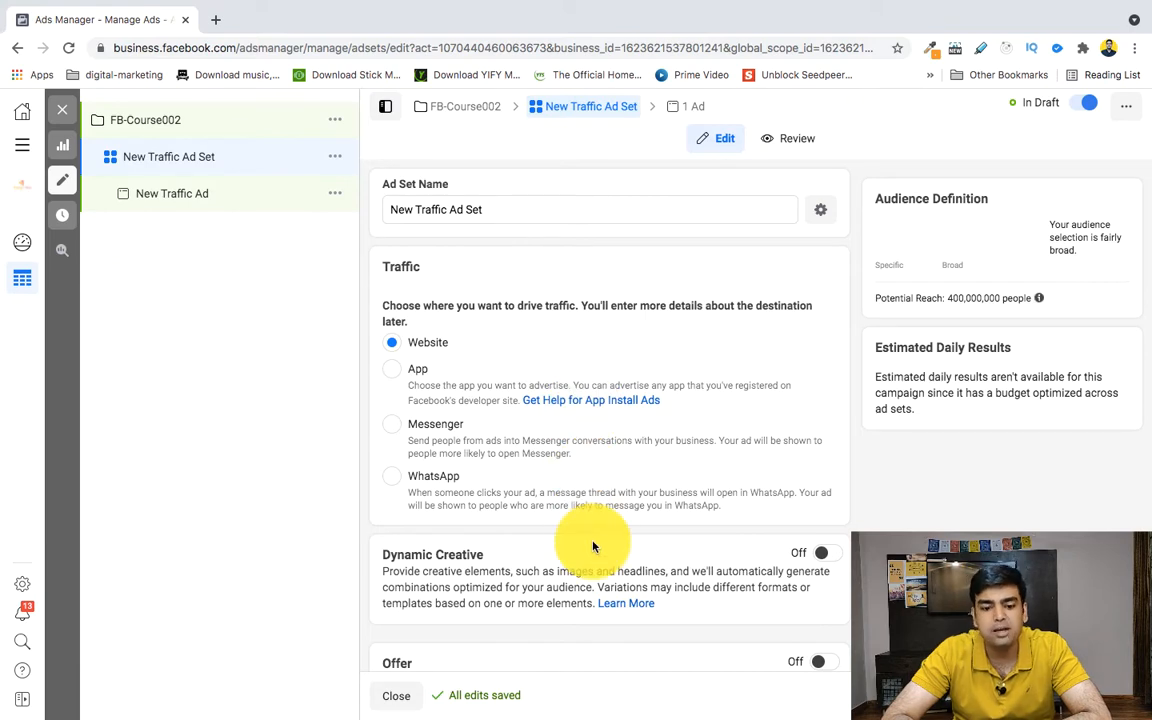
left_click(400, 350)
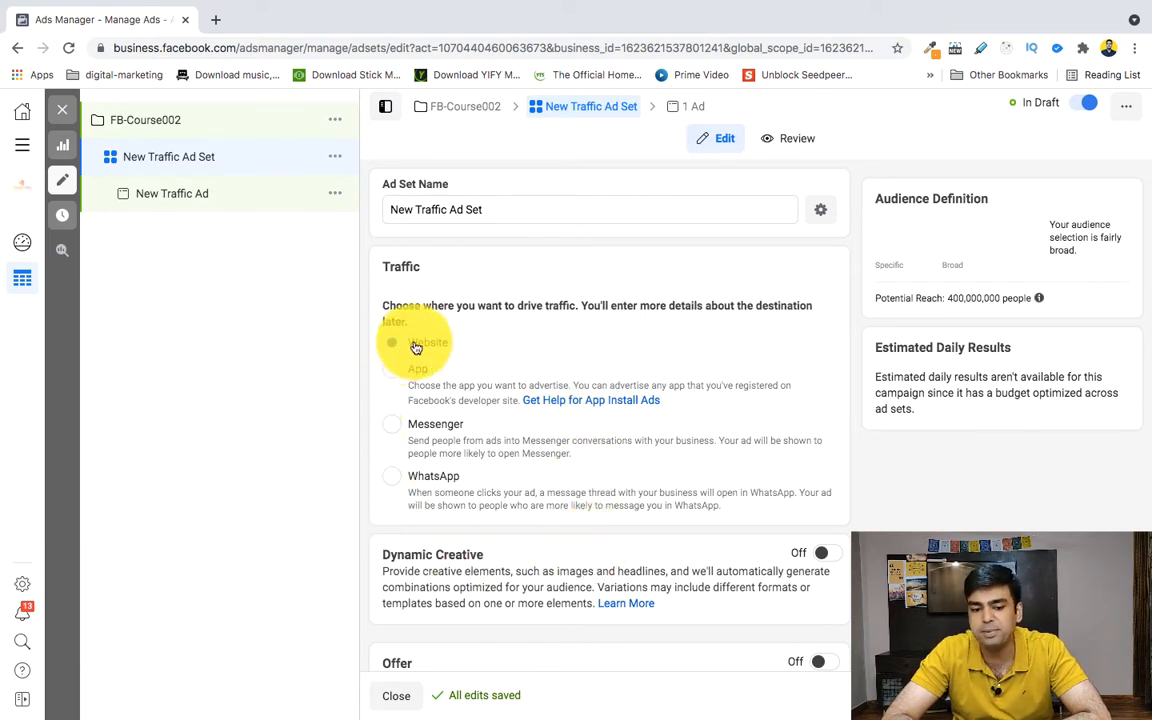
Enable the optional end date in the ad set's schedule and remove it again
scroll(578, 560, "down", 3)
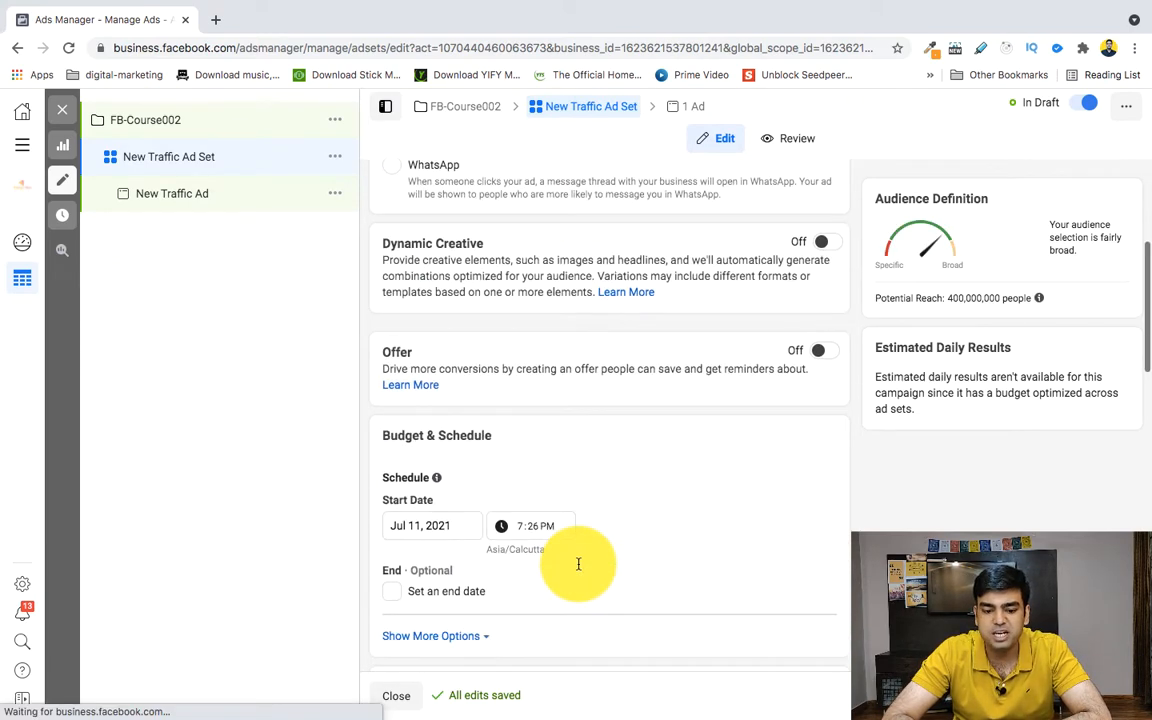
scroll(578, 565, "down", 1)
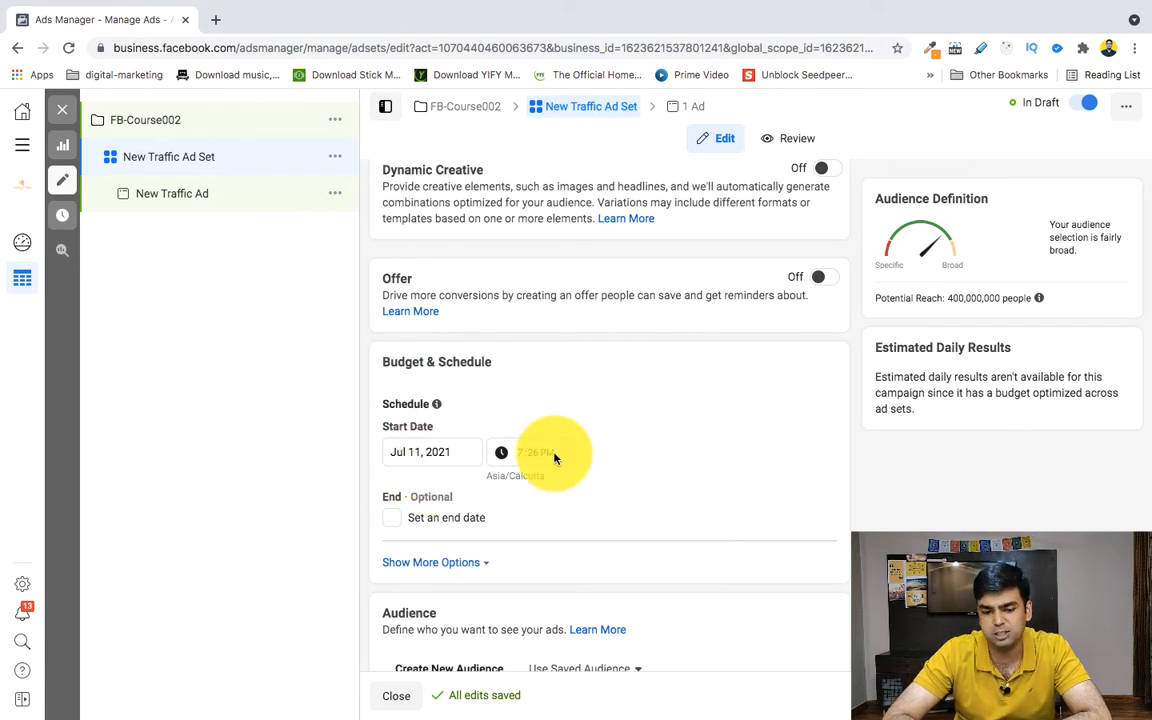
scroll(686, 460, "down", 2)
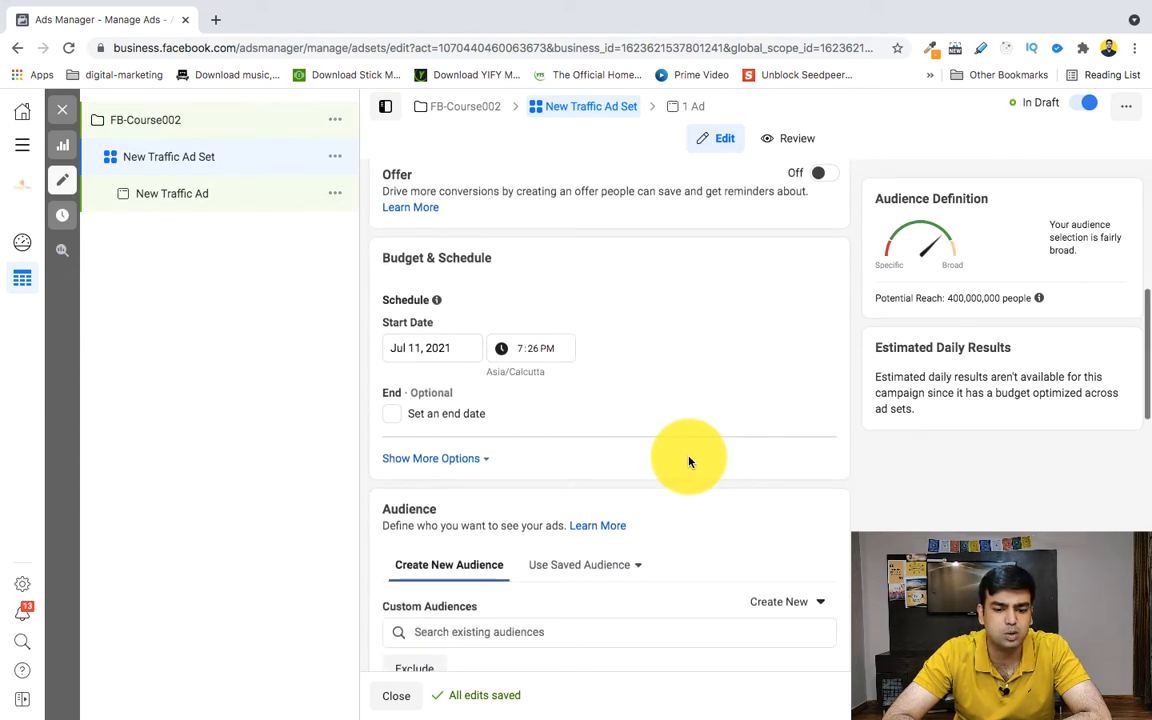
left_click(394, 418)
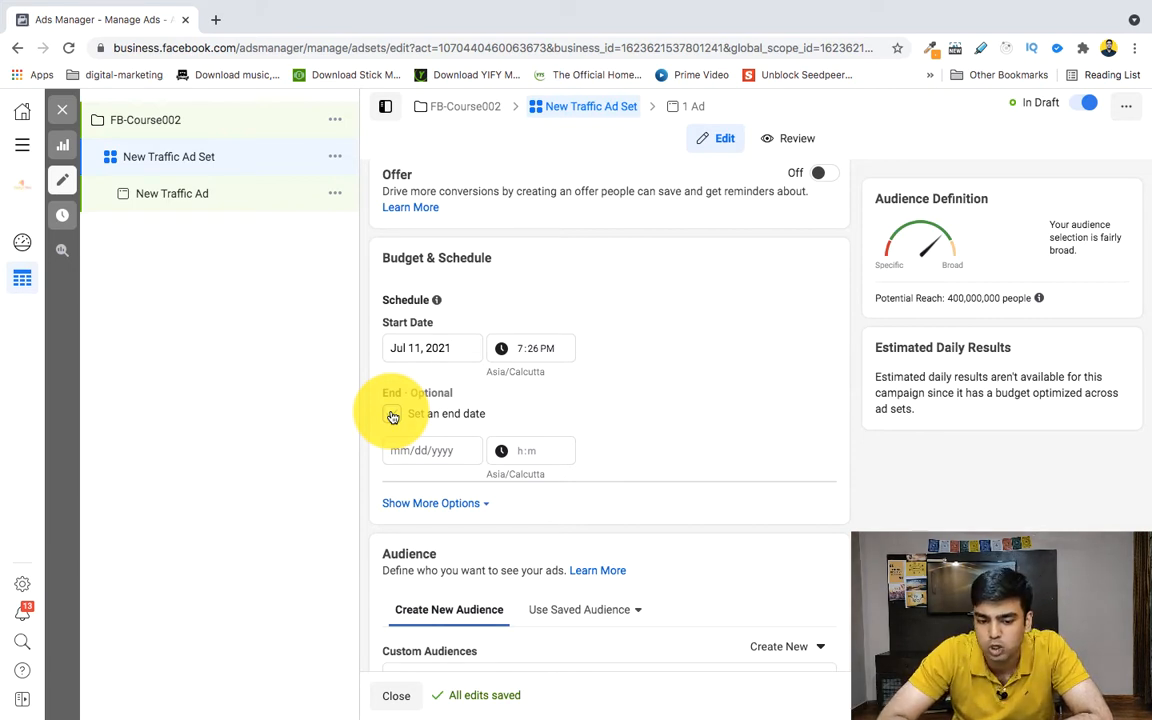
left_click(393, 415)
Reveal the additional Budget & Schedule options and open the ad set spend limits for editing
left_click(453, 459)
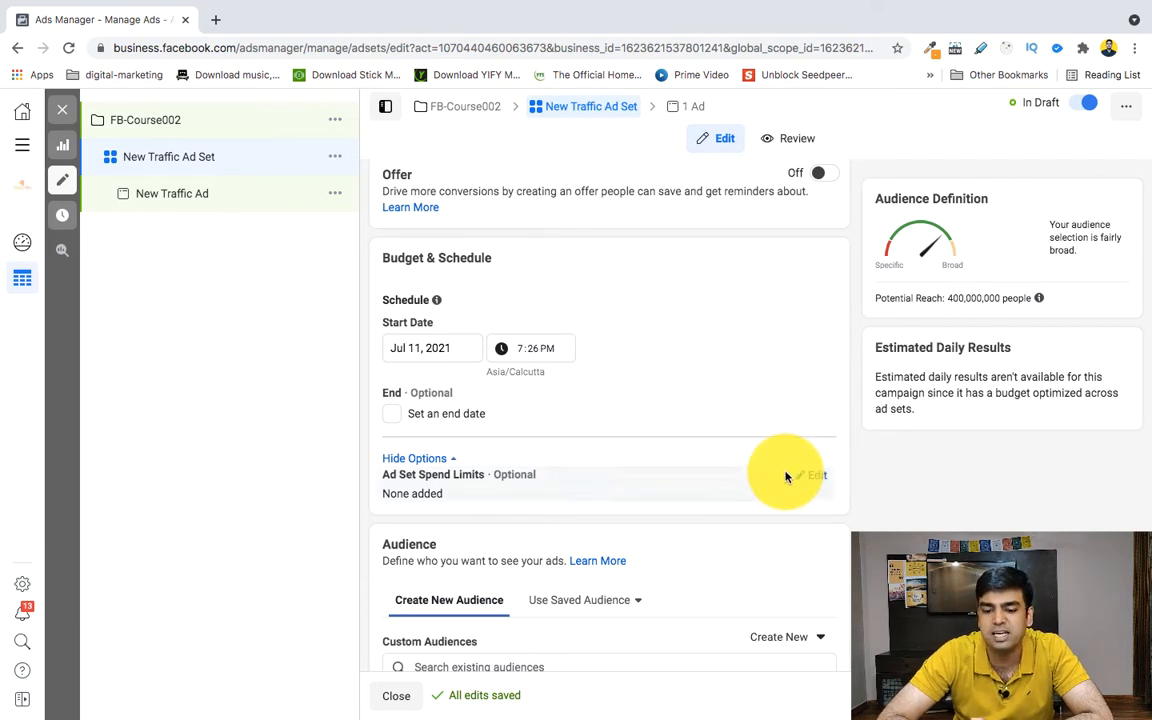
left_click(815, 476)
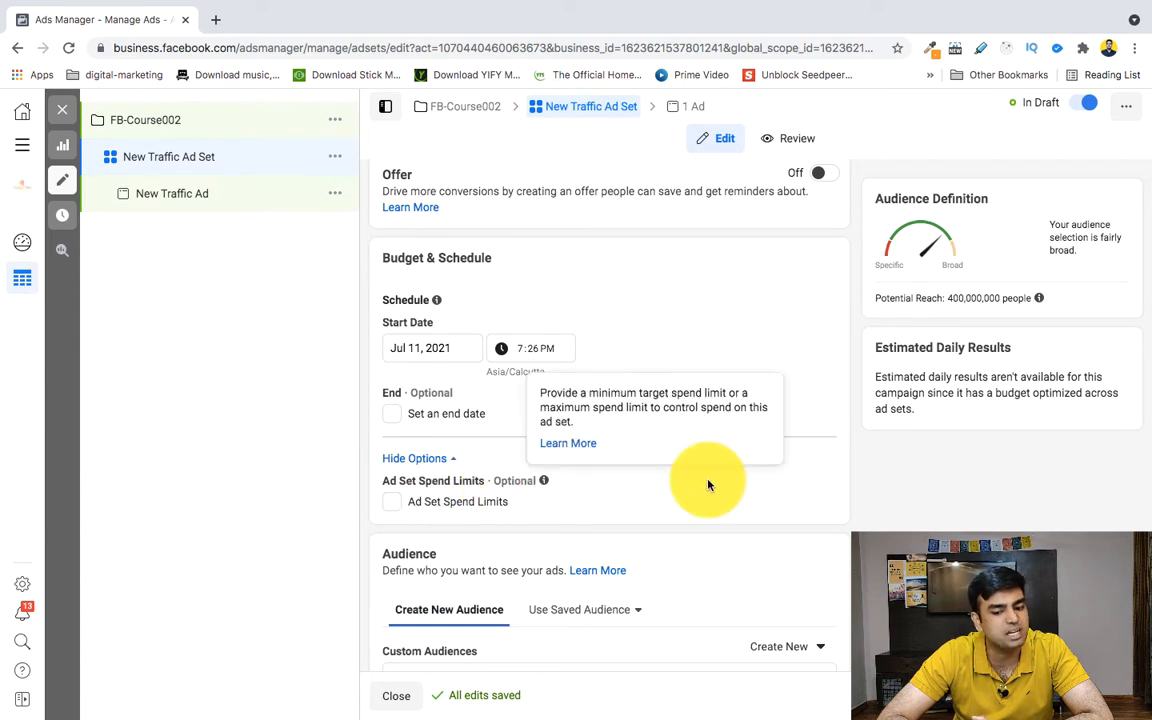
scroll(703, 480, "down", 3)
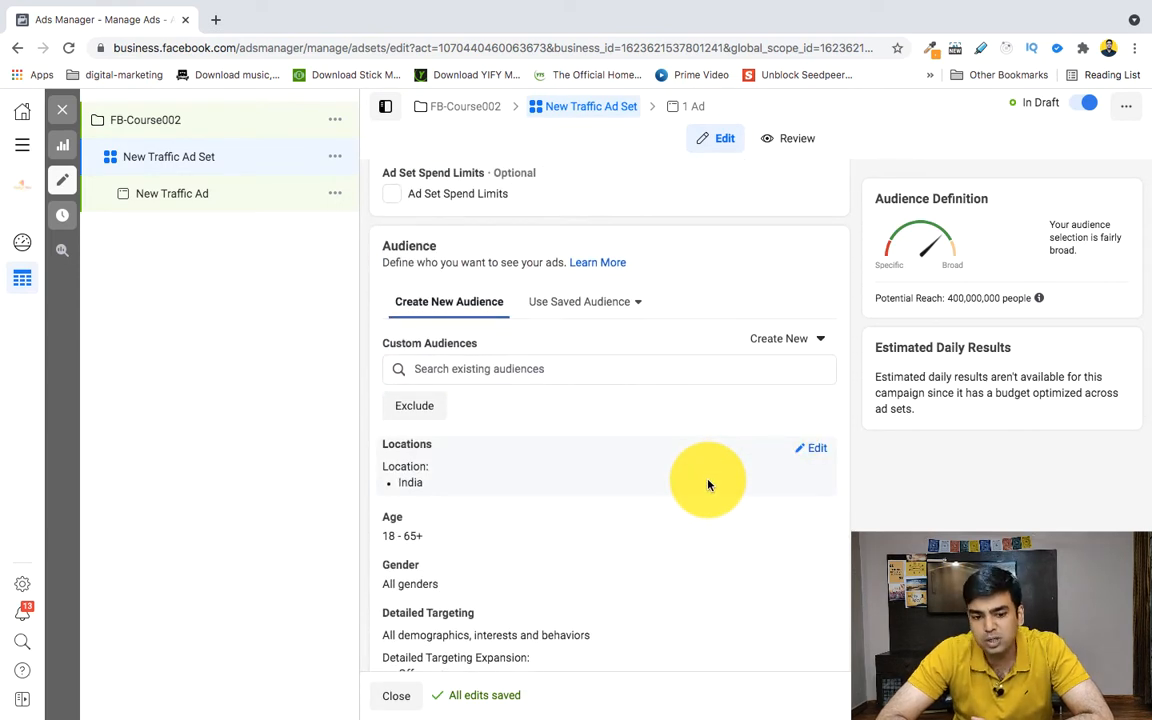
scroll(708, 485, "up", 3)
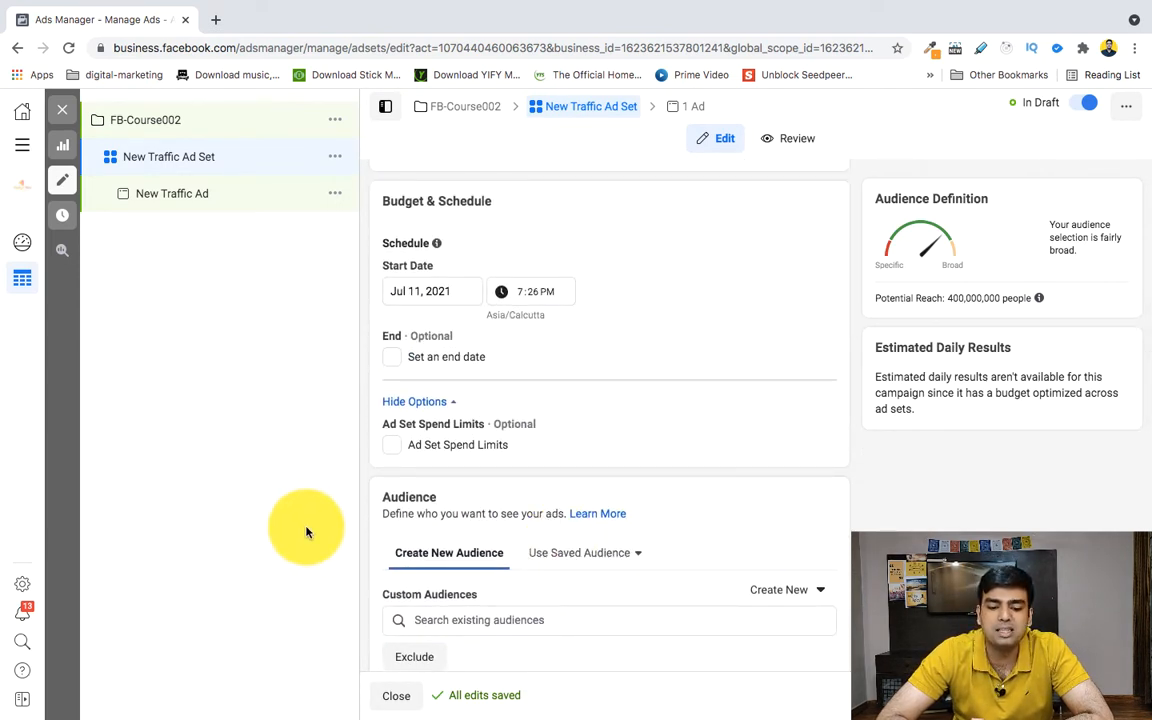
Review the types of new audience that can be created under Custom Audiences, without choosing one
scroll(681, 514, "down", 3)
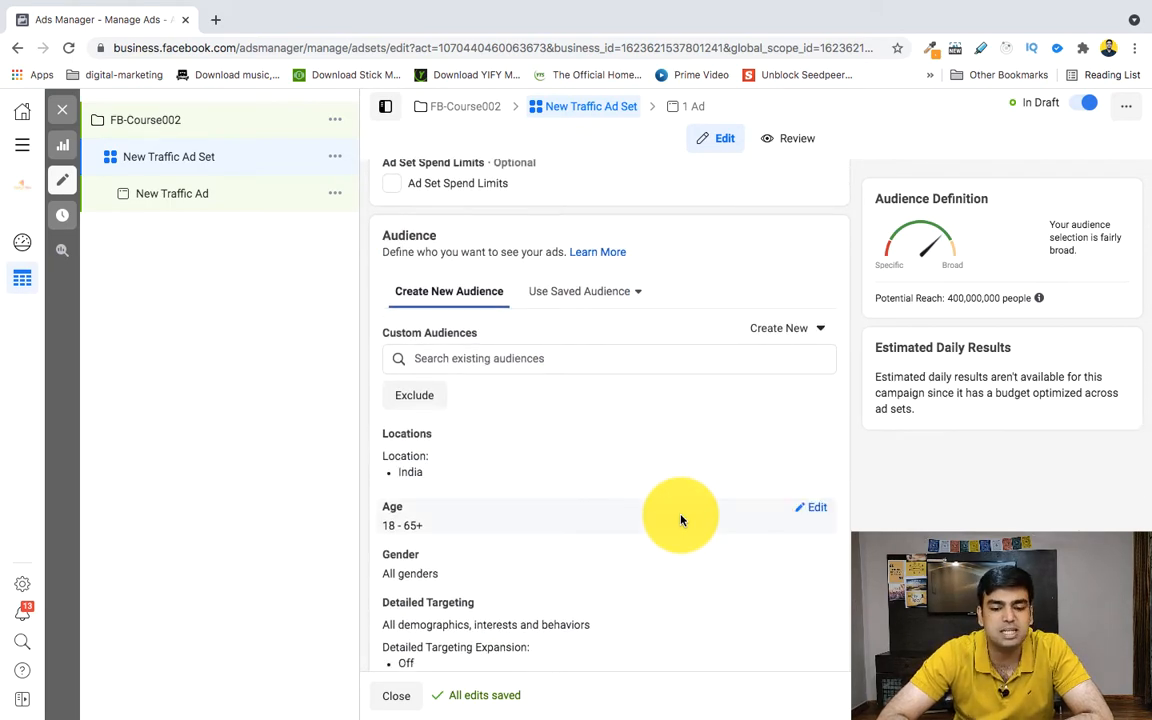
left_click(810, 330)
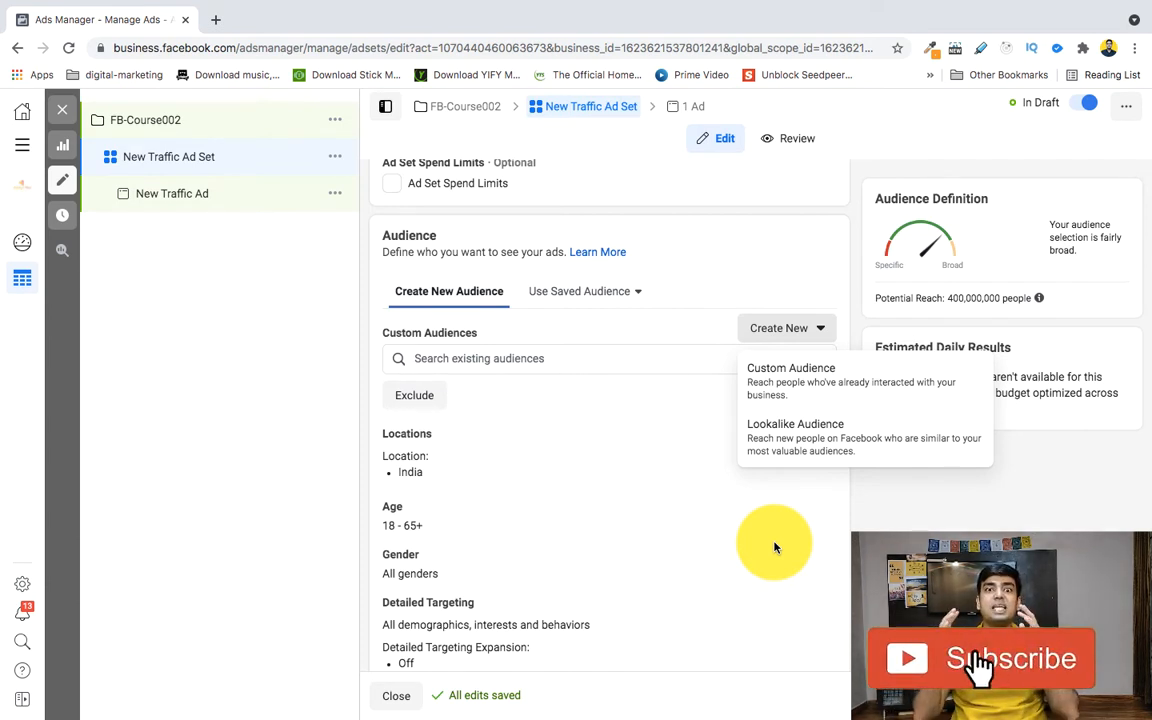
left_click(783, 258)
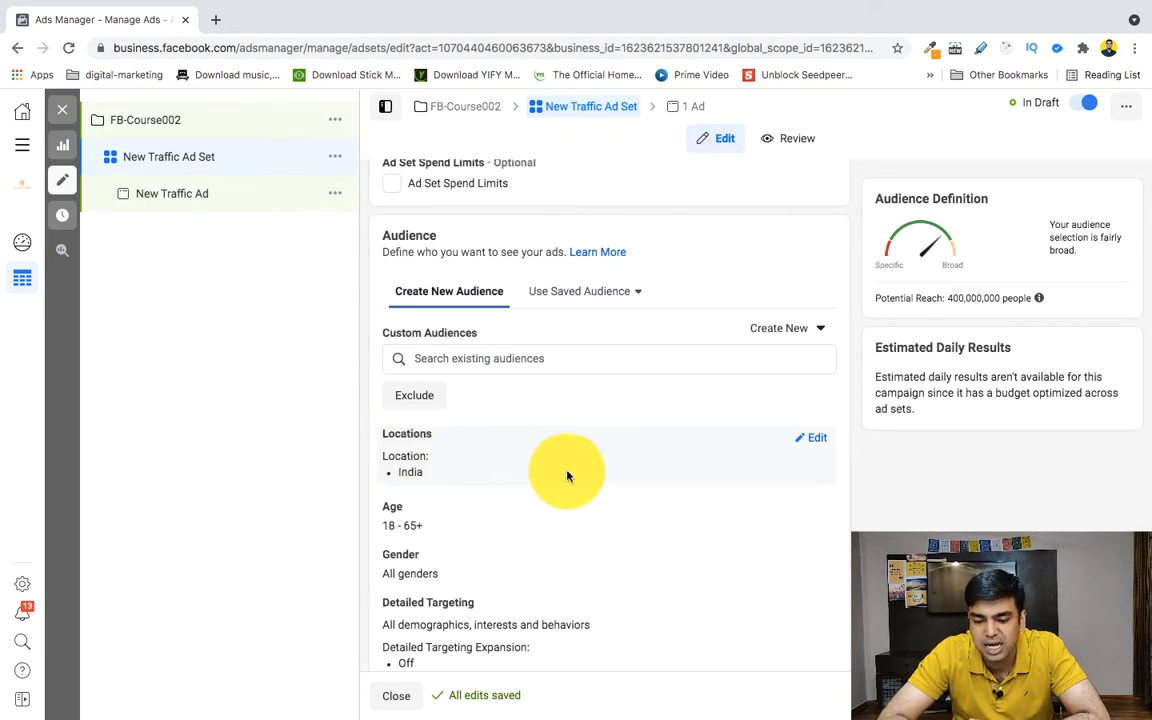
Edit the audience location and include the state of Delhi, India
left_click(818, 441)
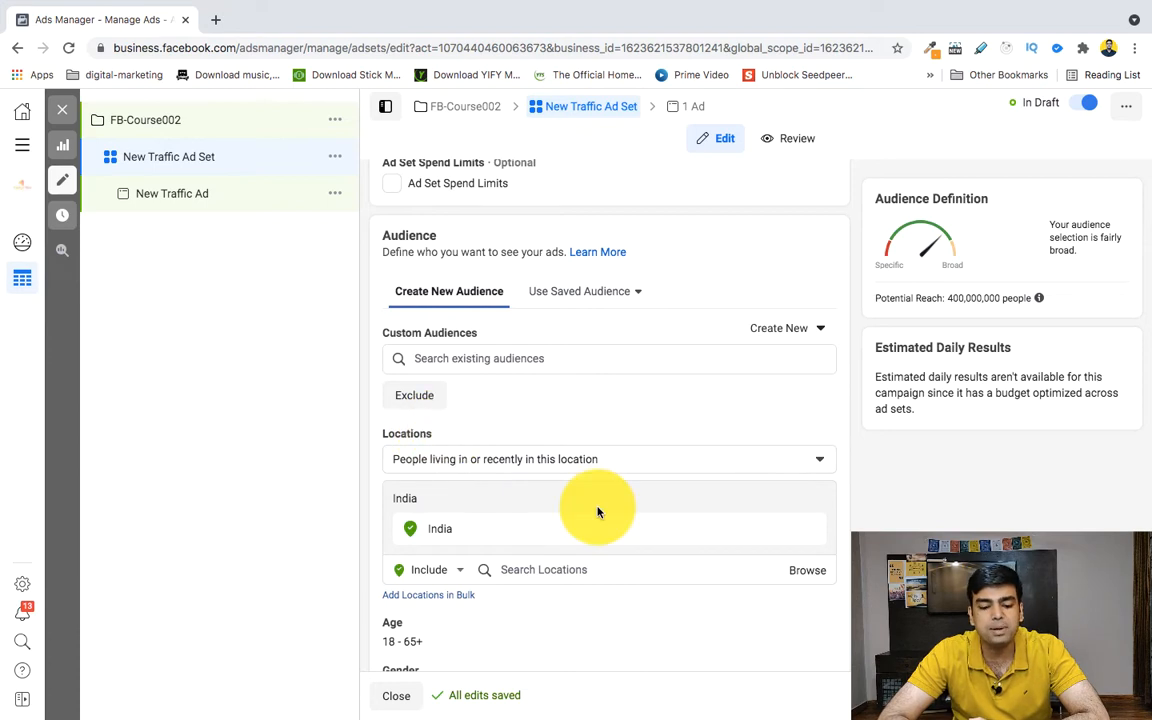
scroll(599, 507, "down", 2)
scroll(598, 512, "down", 2)
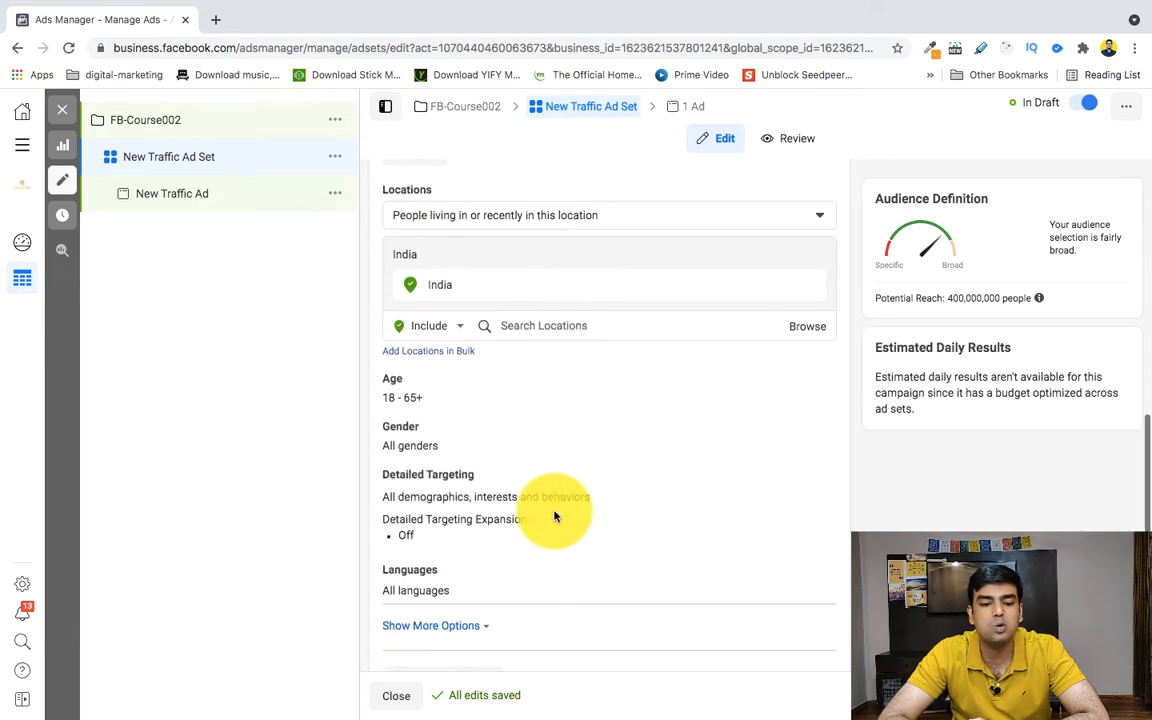
left_click(522, 325)
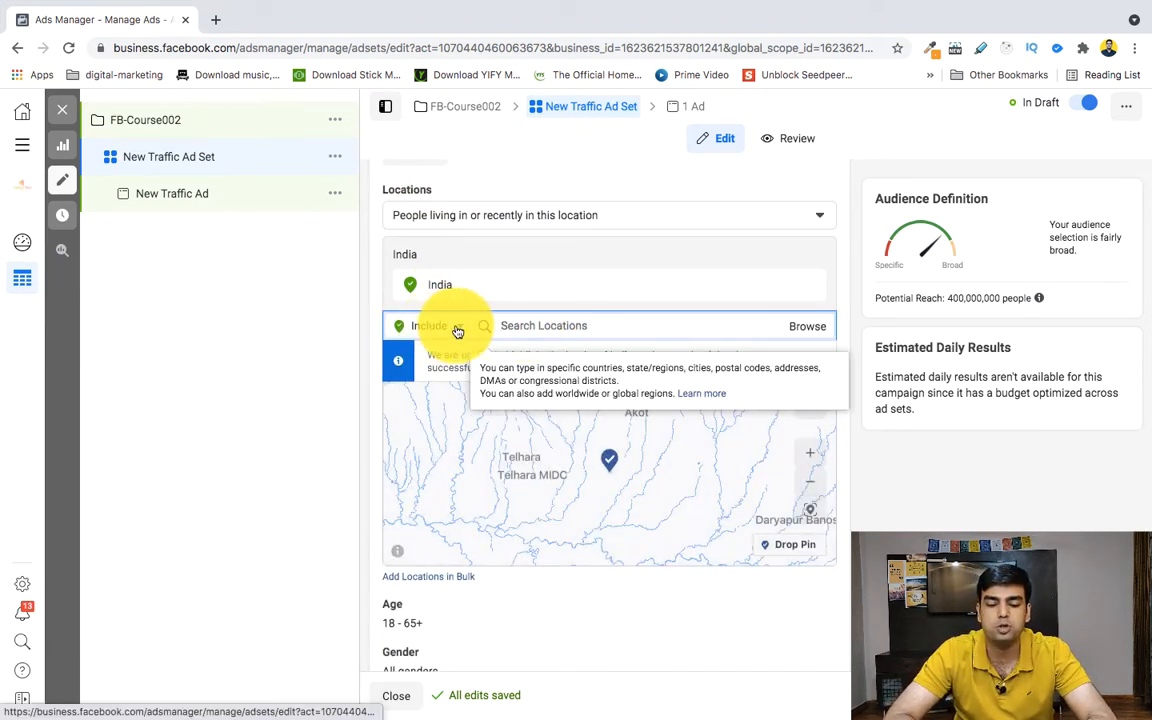
left_click(457, 330)
left_click(558, 325)
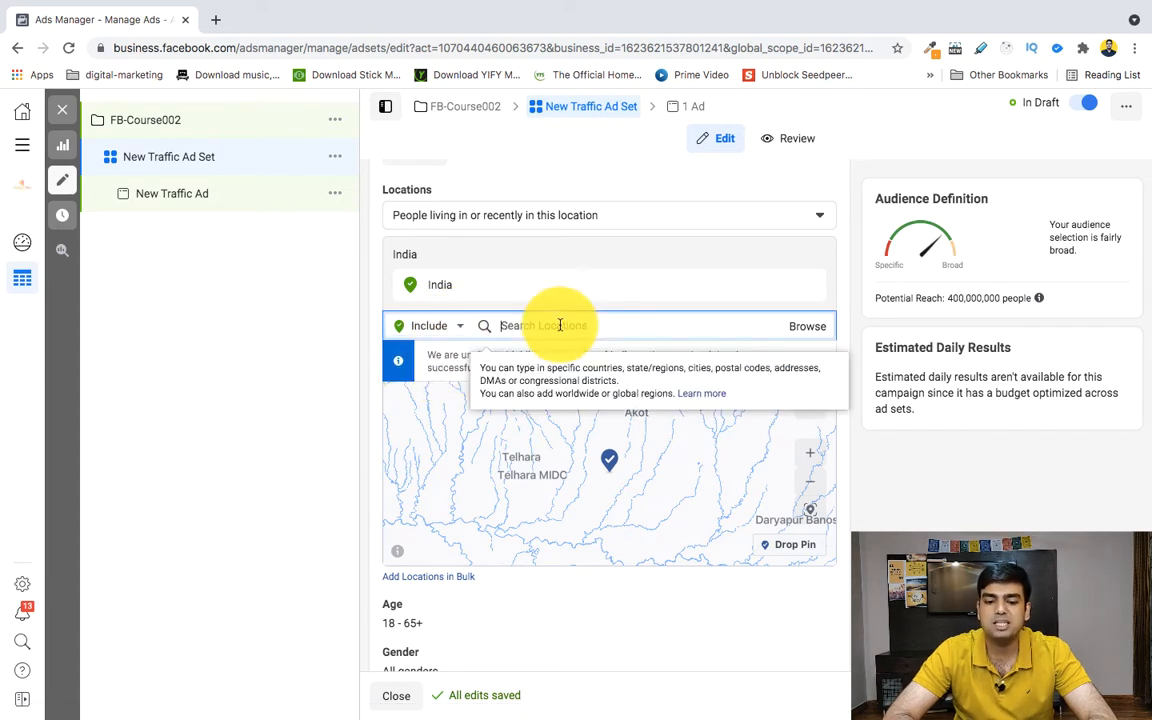
type("delhi")
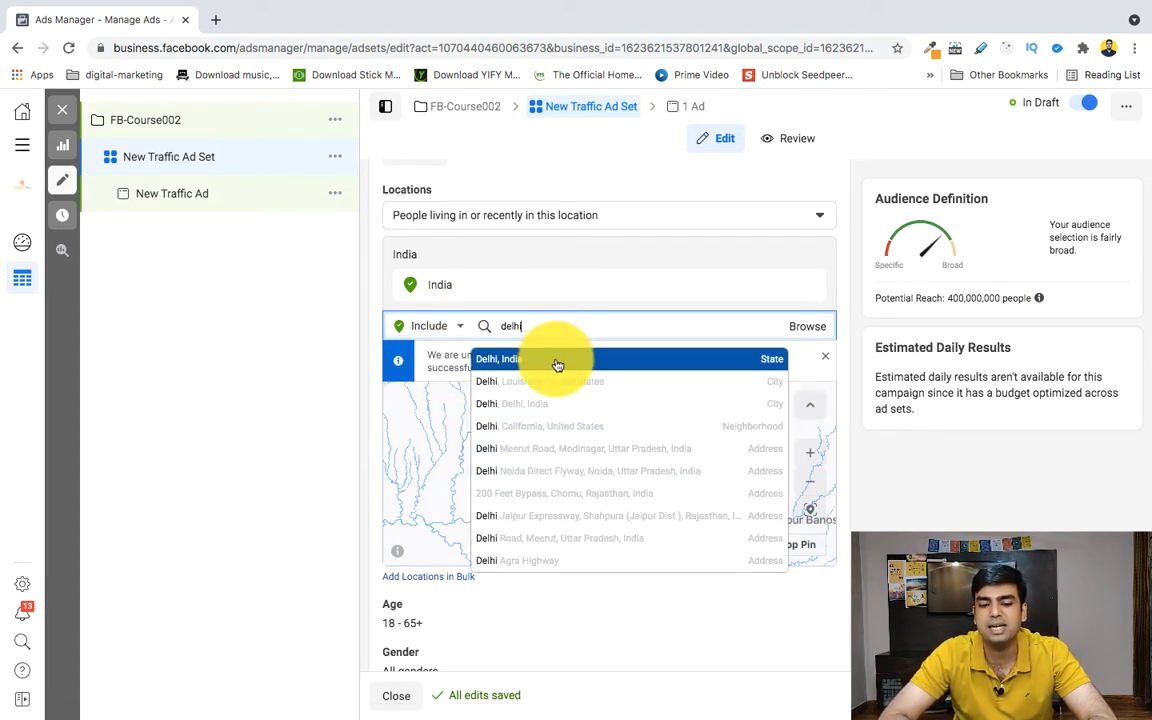
left_click(556, 360)
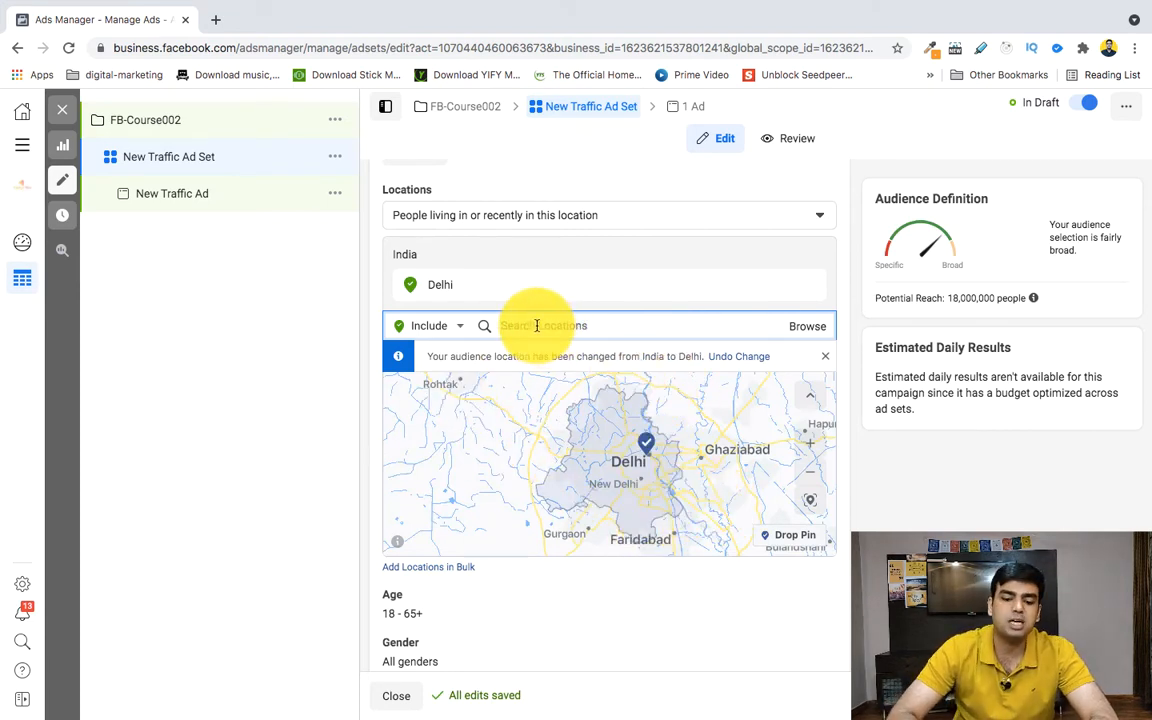
Try to exclude the place Dwarka from the Delhi audience location
left_click(455, 326)
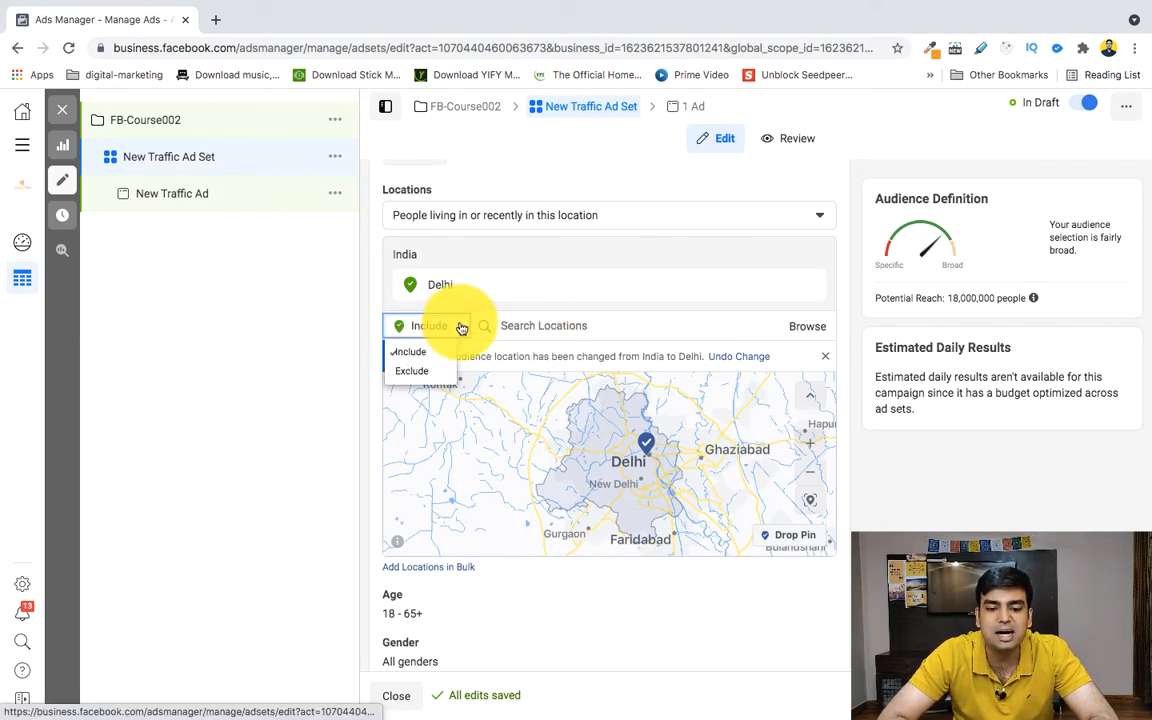
left_click(410, 375)
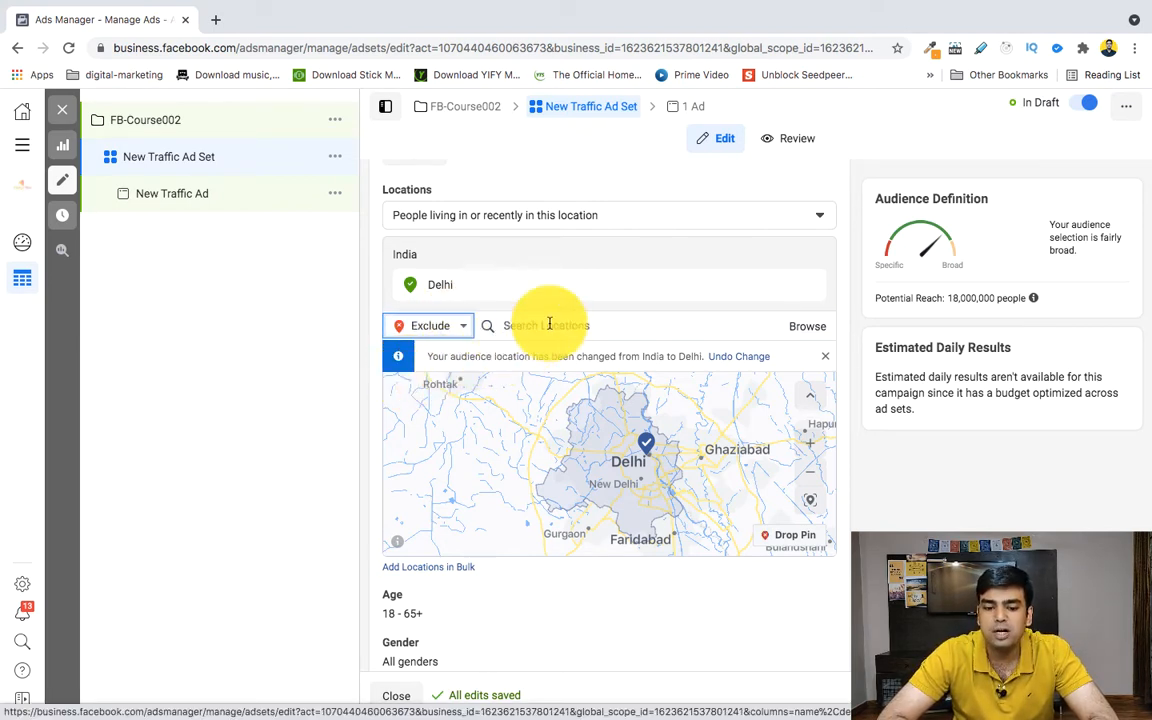
type("d")
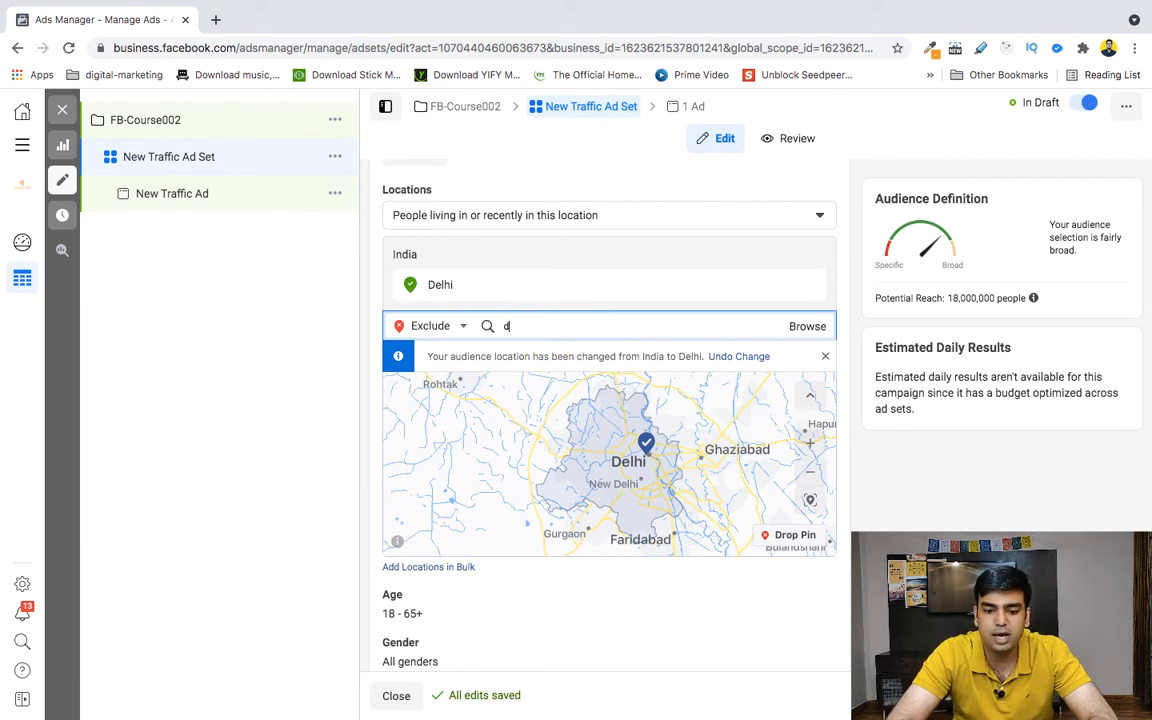
type("warka")
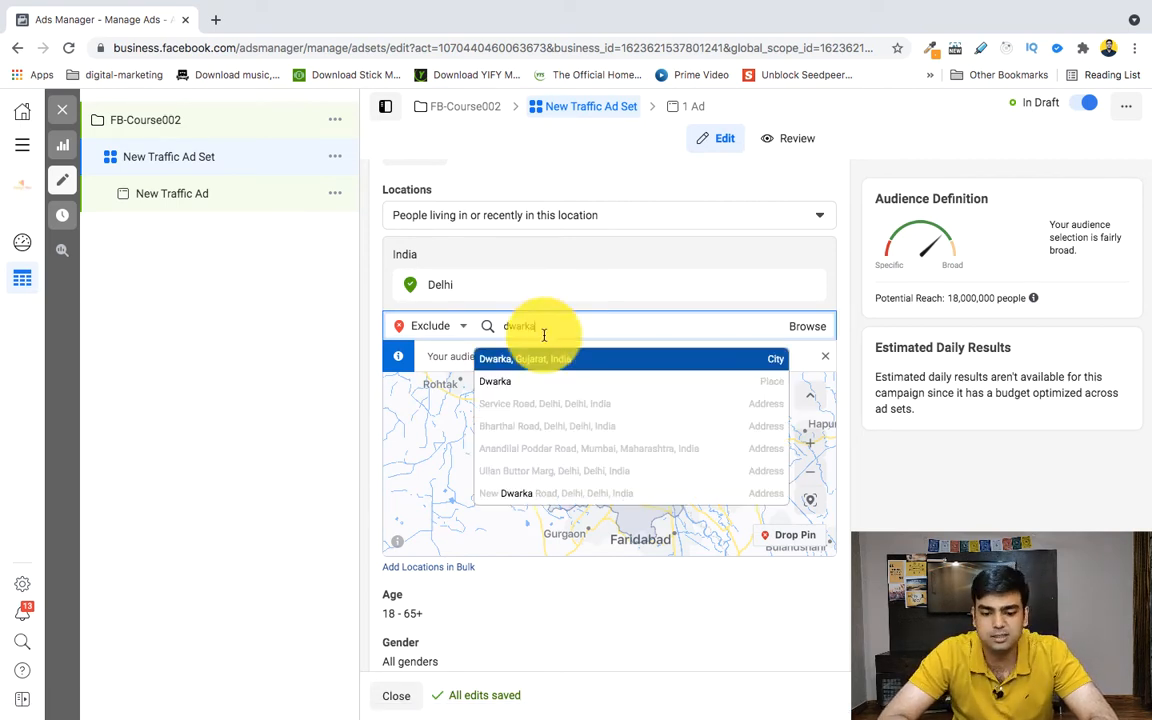
left_click(591, 381)
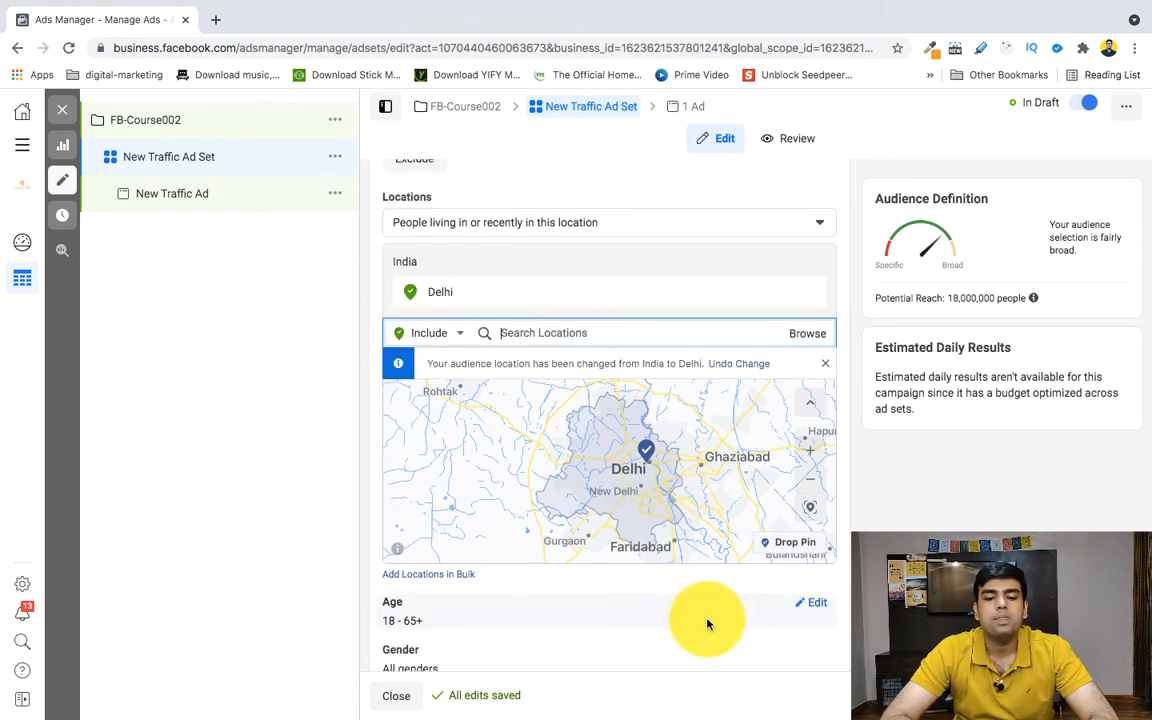
Open the audience's age range and gender settings for editing
scroll(707, 617, "down", 2)
scroll(707, 620, "down", 3)
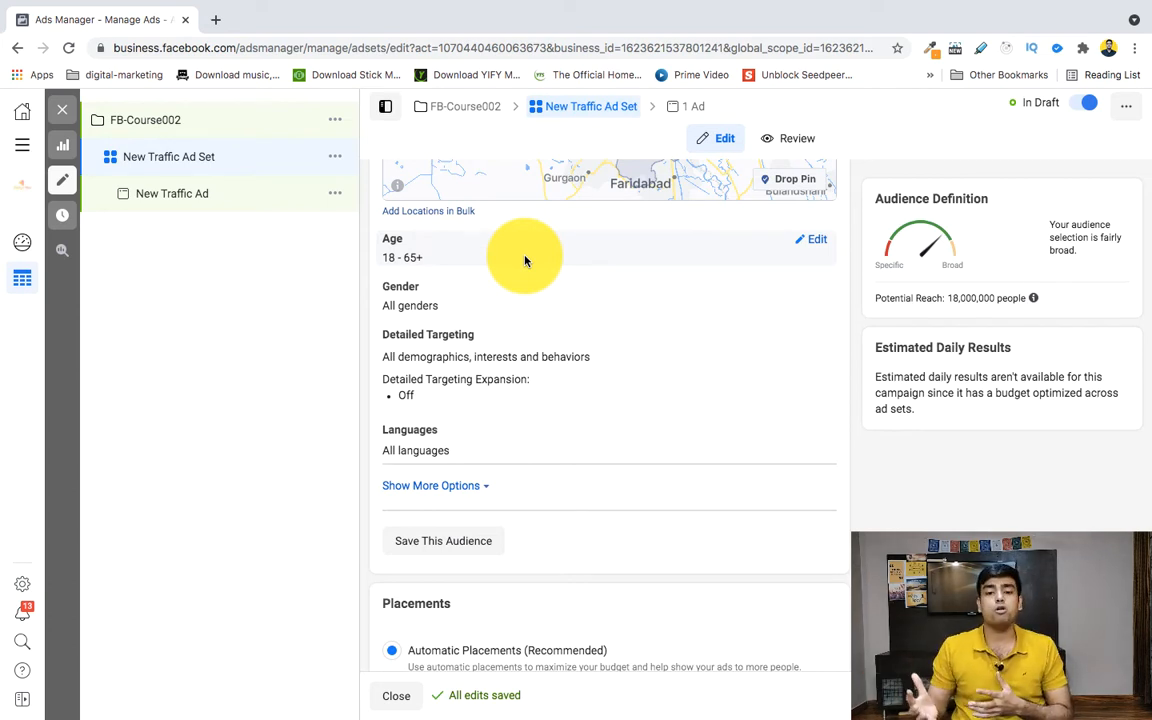
left_click(812, 241)
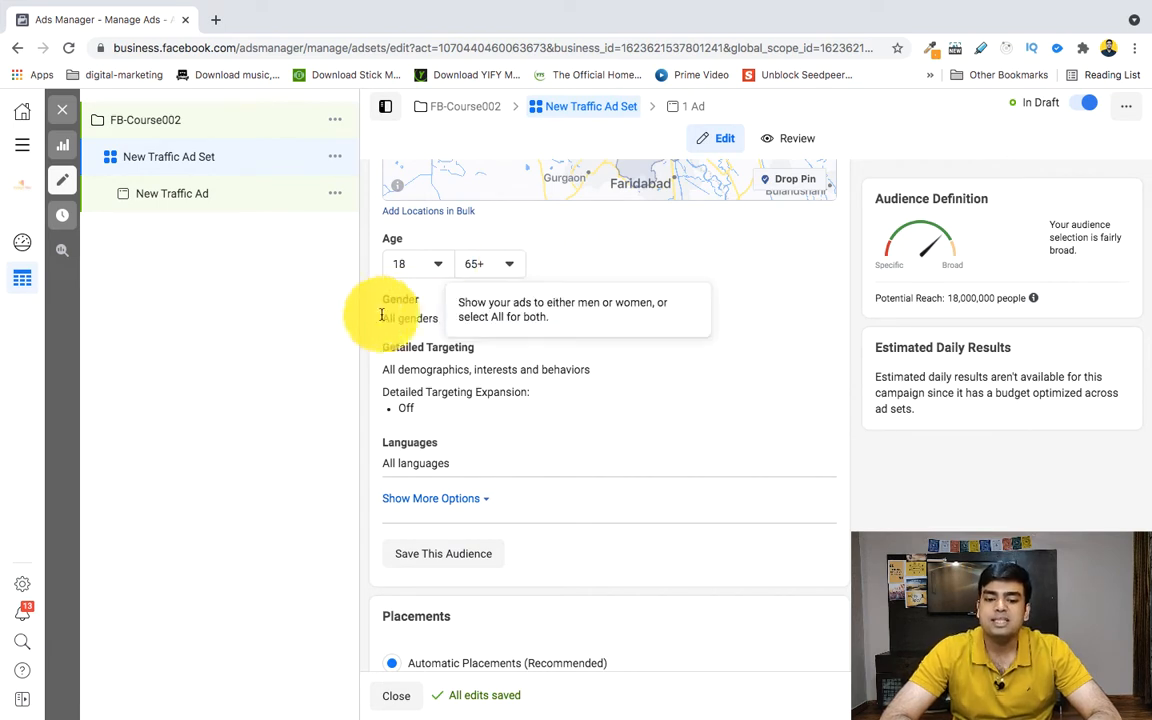
left_click(815, 305)
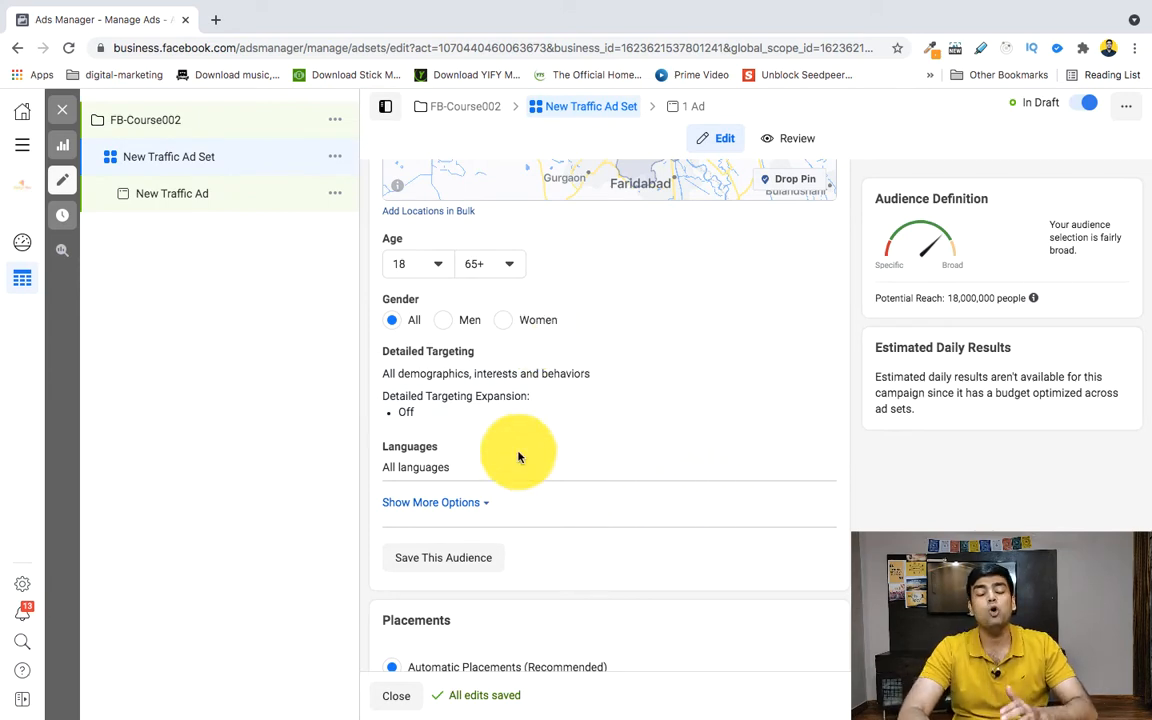
Switch to the Edraw MindMaster map and extend the Adsets subtopic text to read "Adsets1, adset 2, adset 3"
key("ctrl+Left")
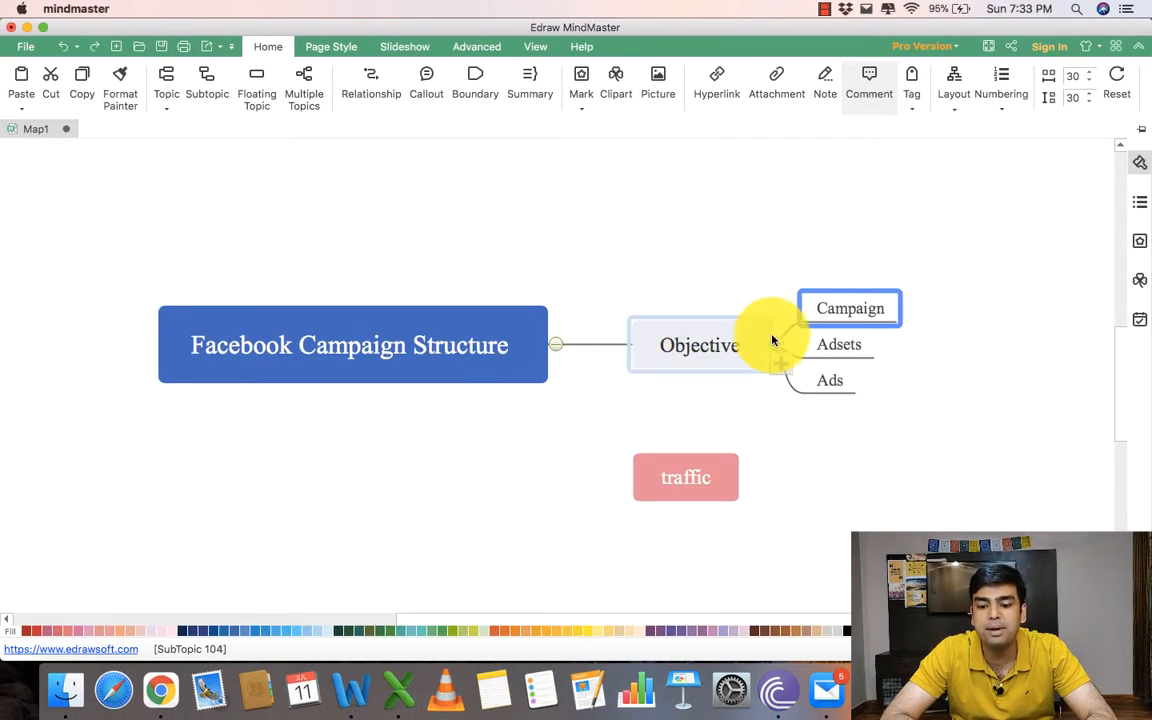
left_click(864, 347)
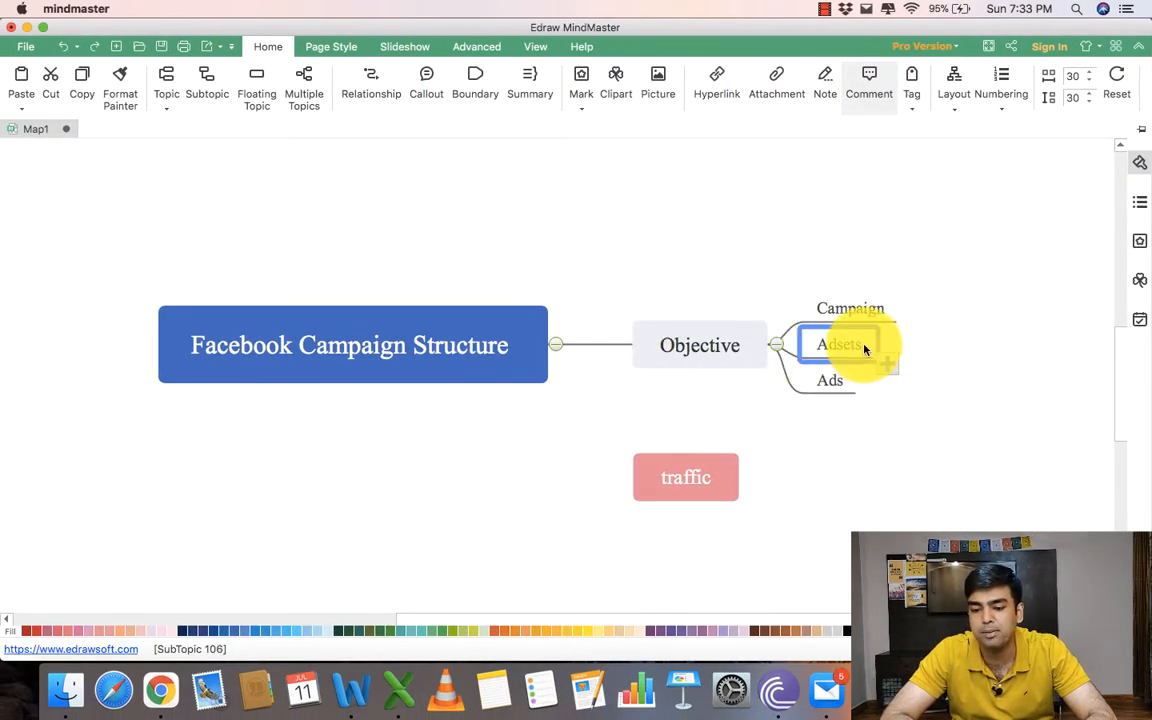
left_click(864, 346)
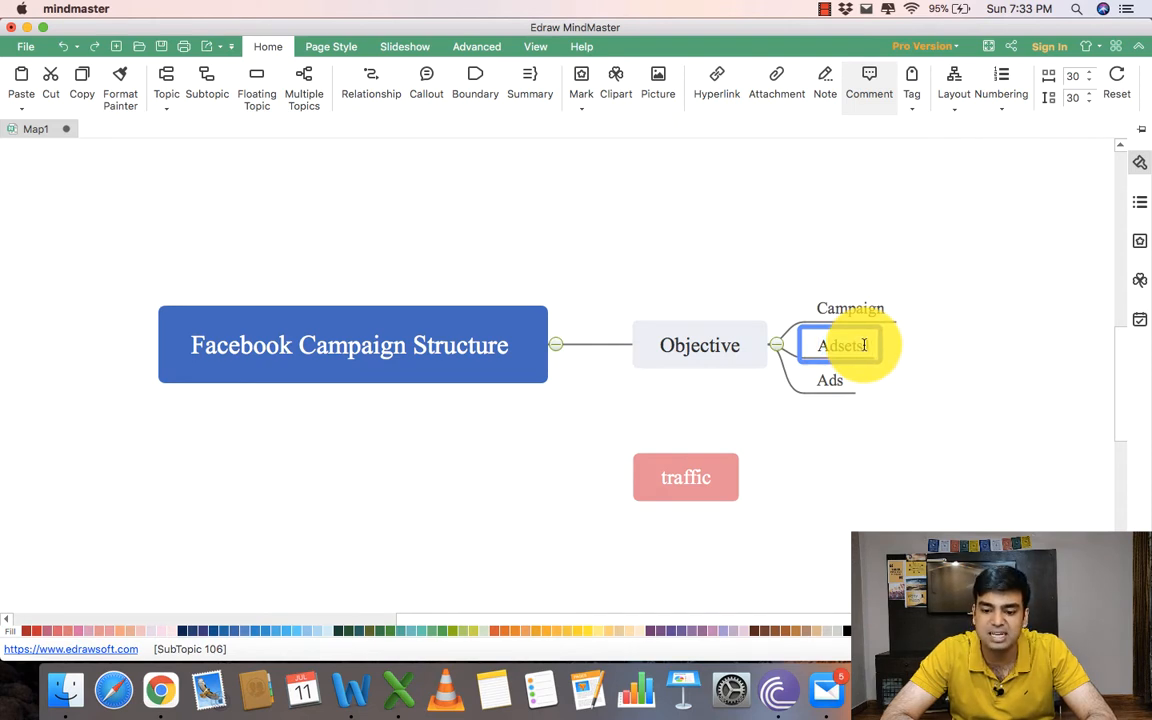
type("L")
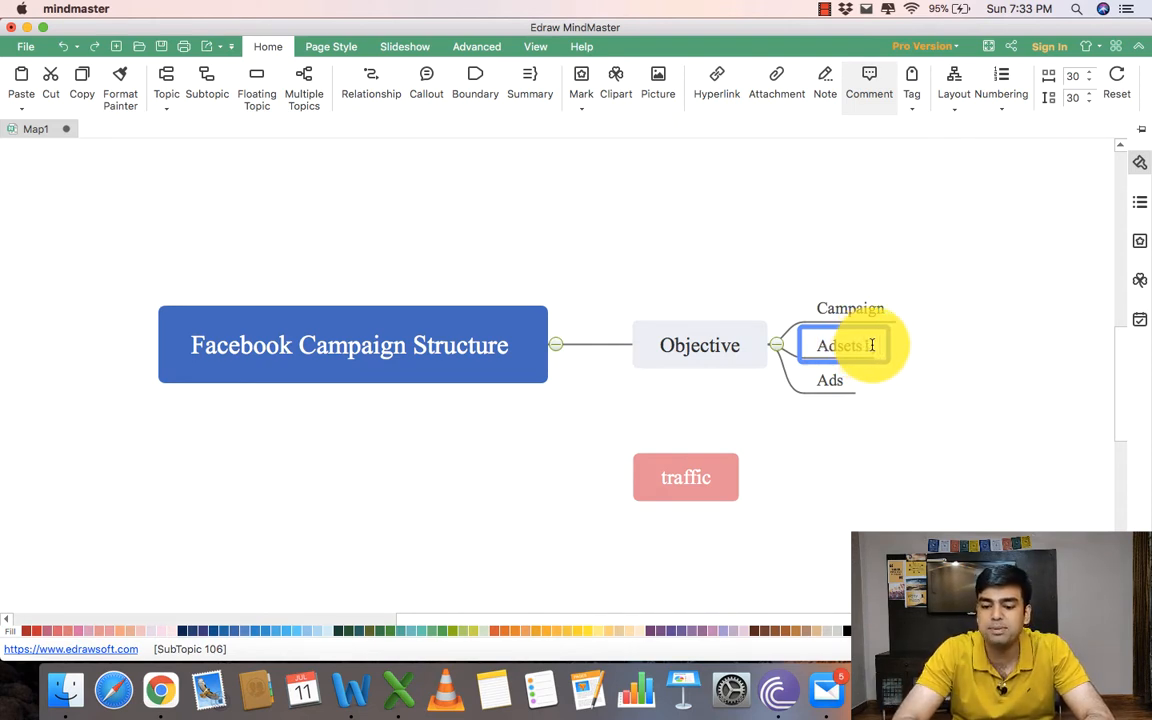
type(" adset 2")
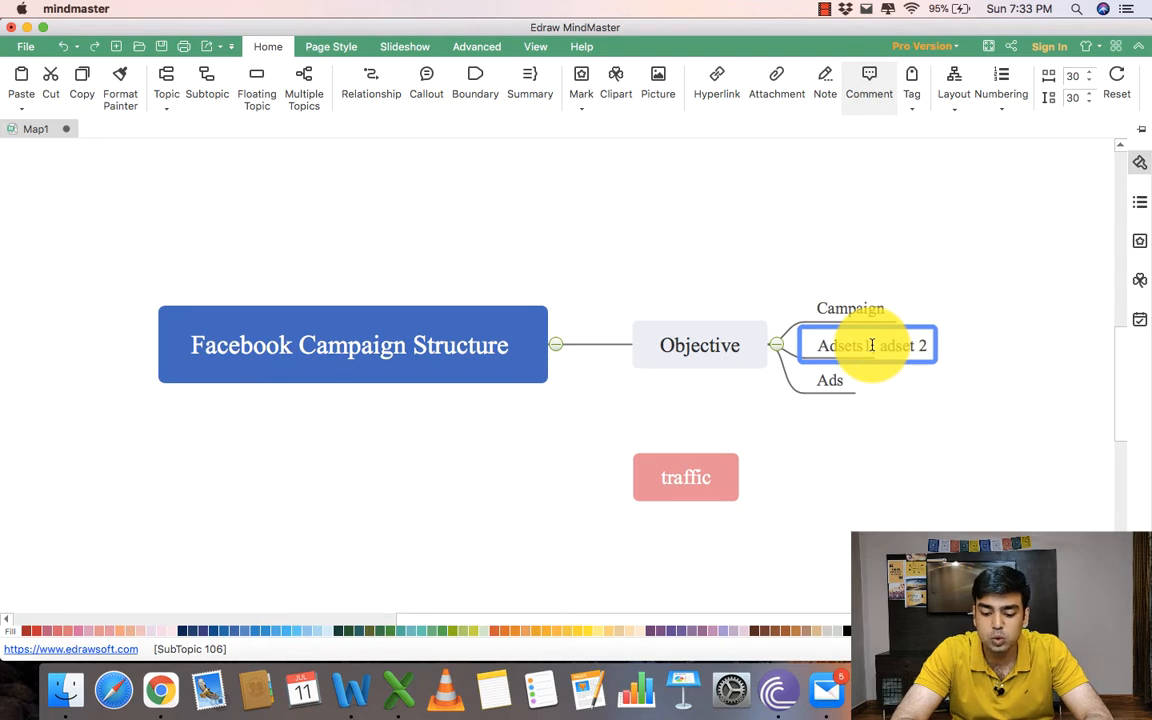
type(", adset ")
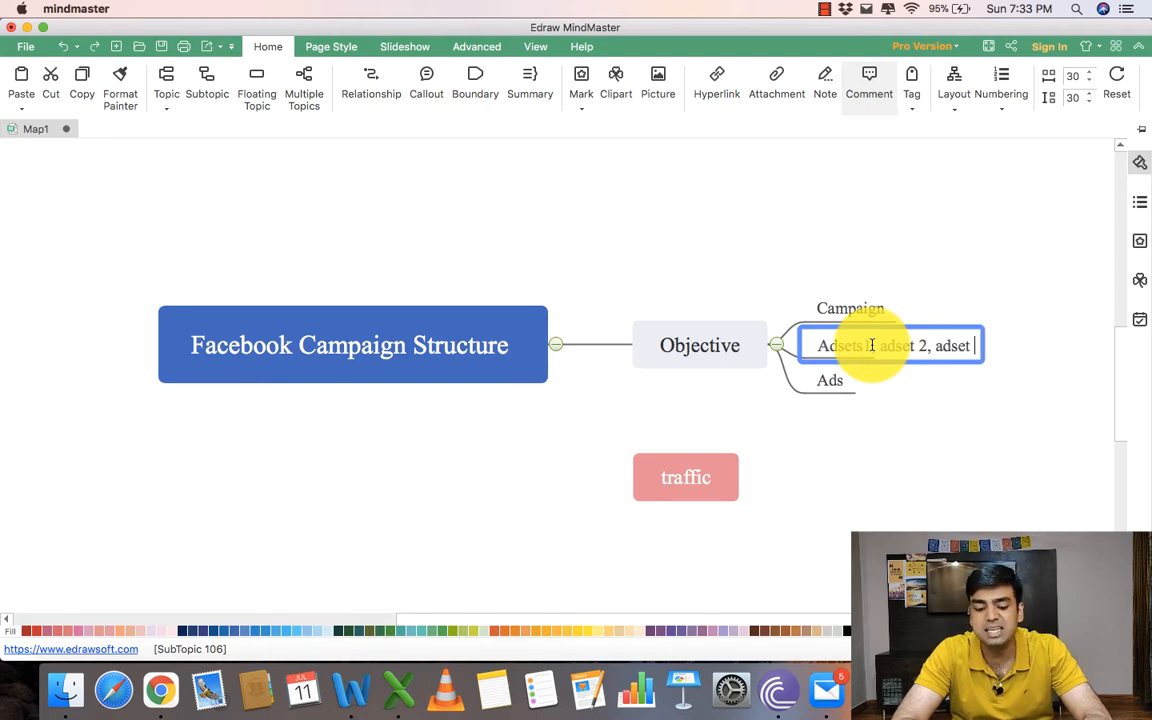
type("3")
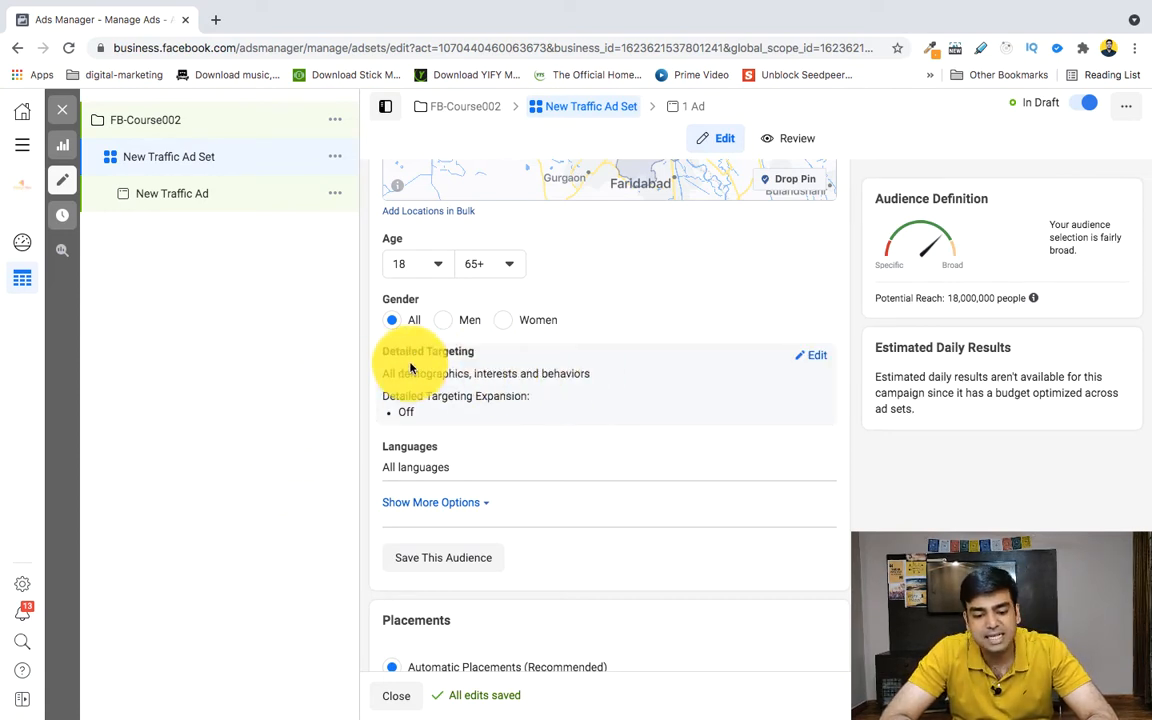
Open the ad set's detailed targeting for editing and browse its Demographics, Interests and Behaviors categories, without selecting any
left_click(814, 355)
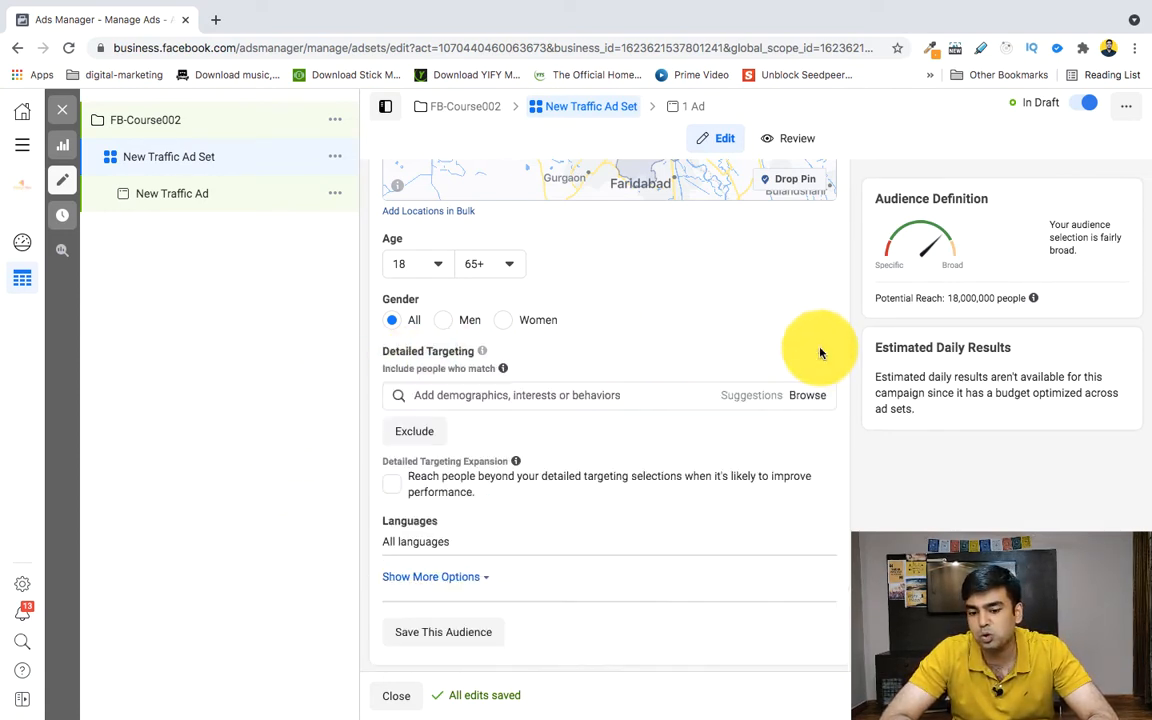
scroll(640, 548, "down", 3)
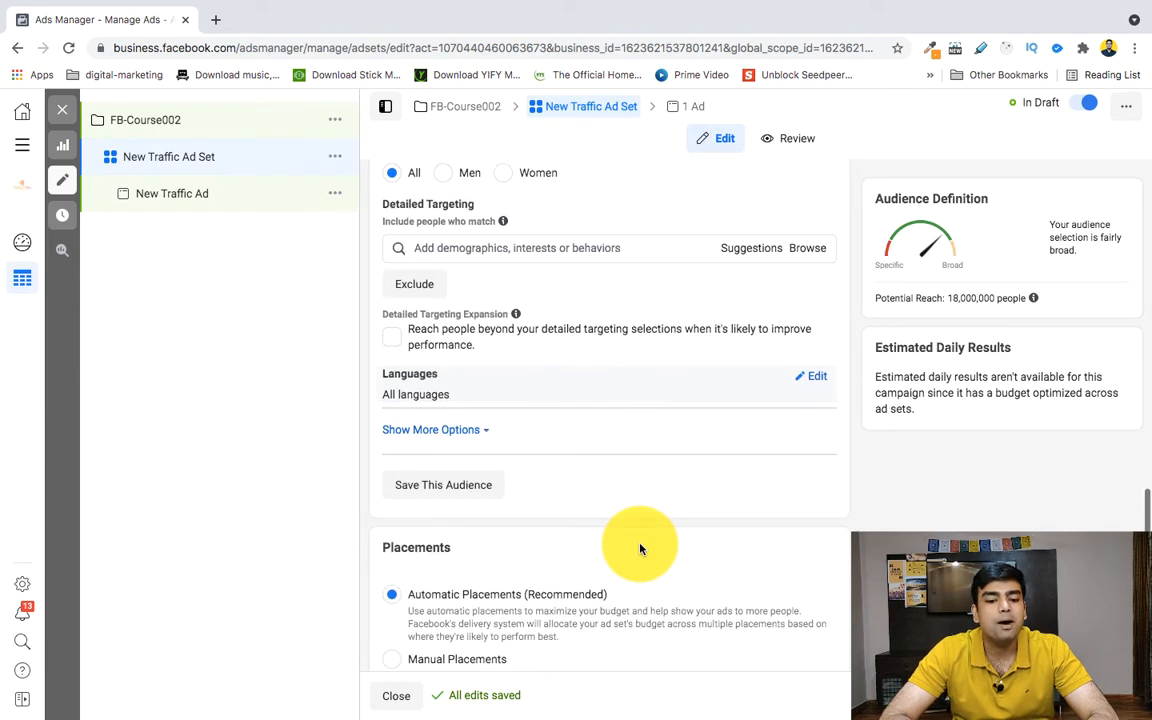
scroll(640, 548, "up", 3)
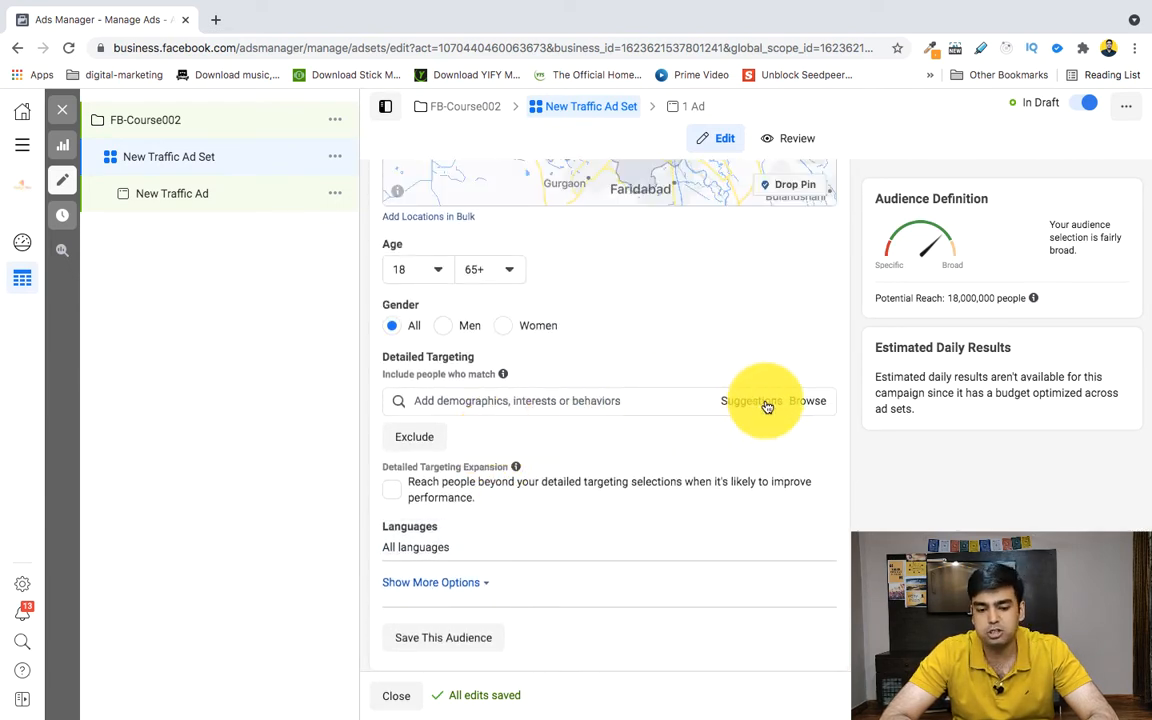
left_click(810, 402)
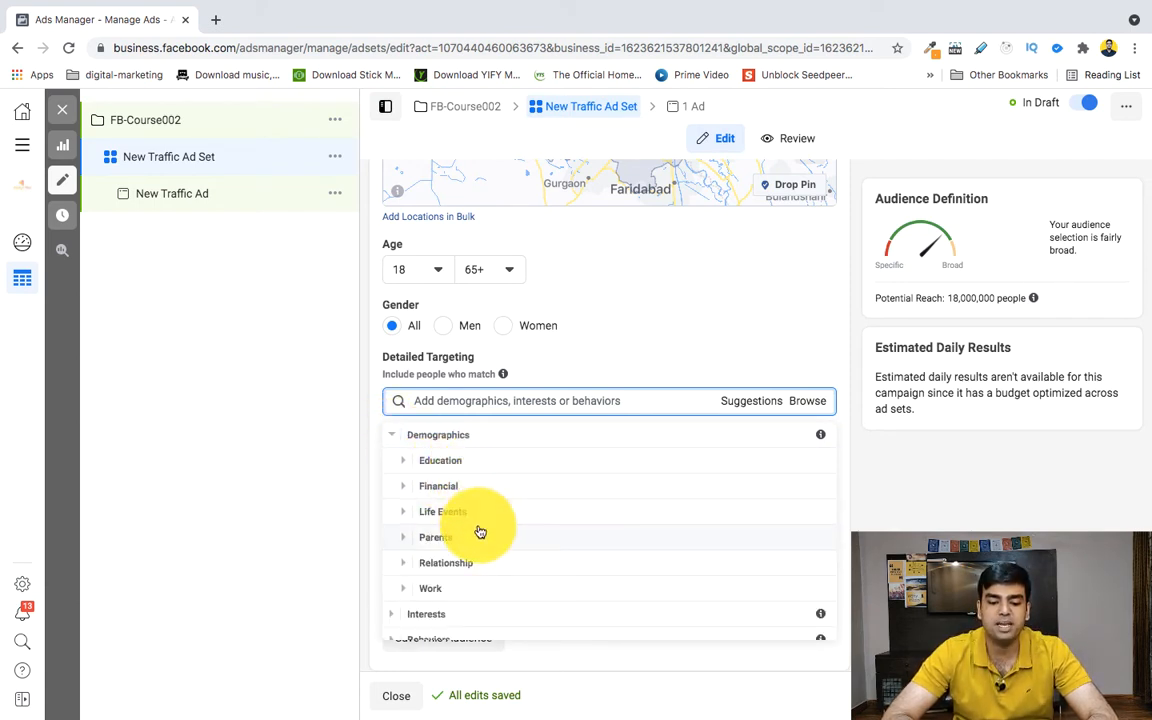
left_click(587, 532)
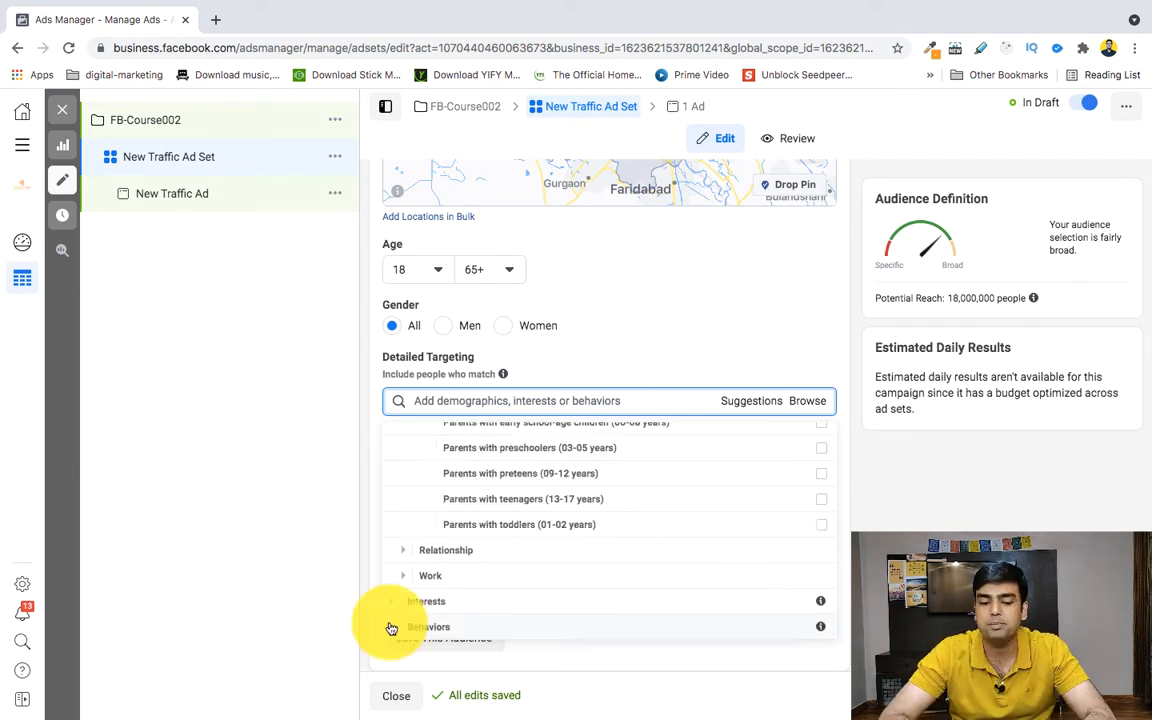
left_click(394, 603)
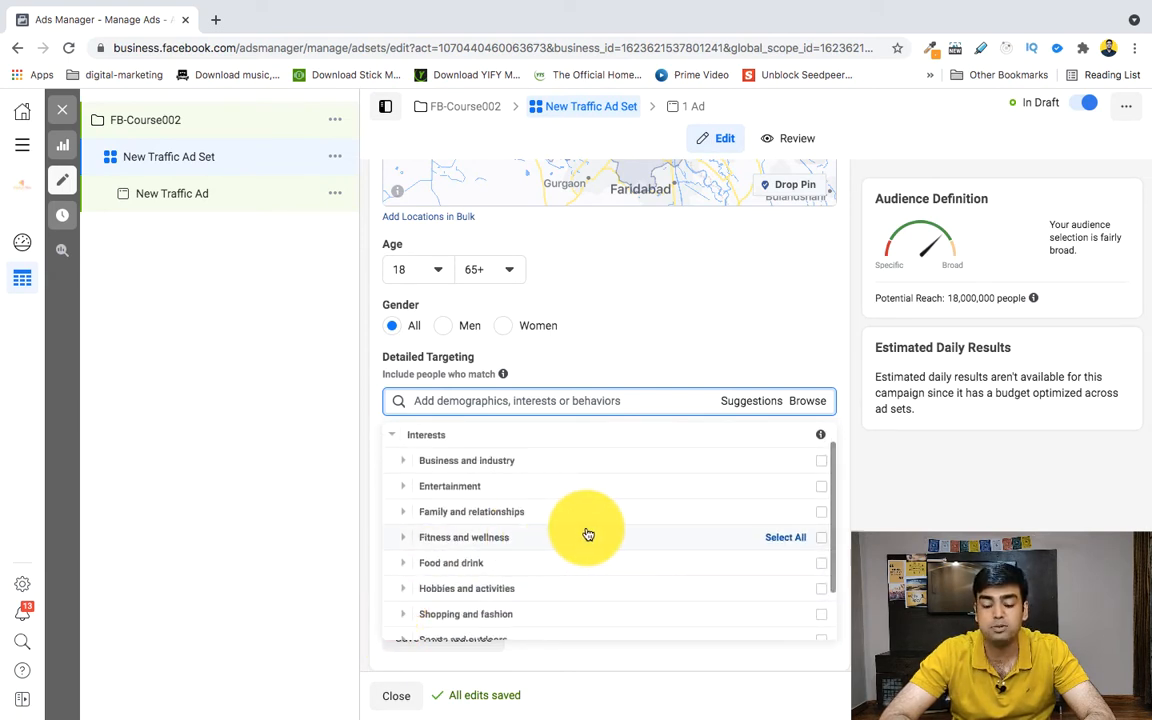
scroll(530, 510, "down", 2)
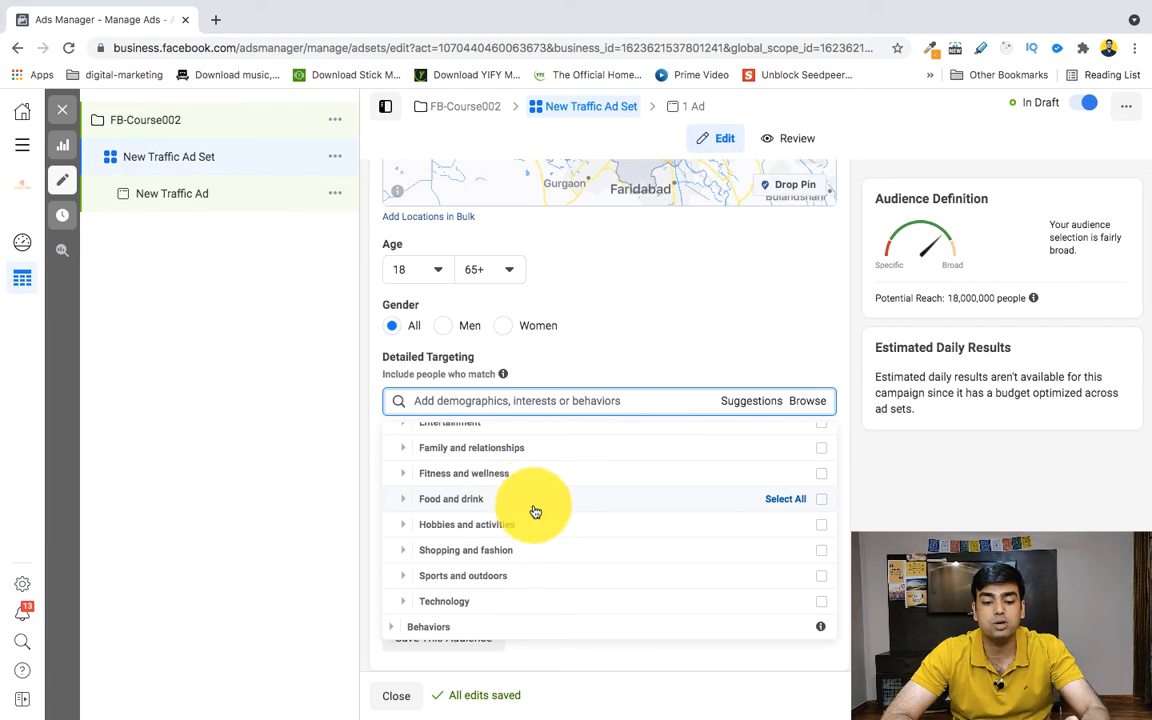
scroll(560, 530, "down", 2)
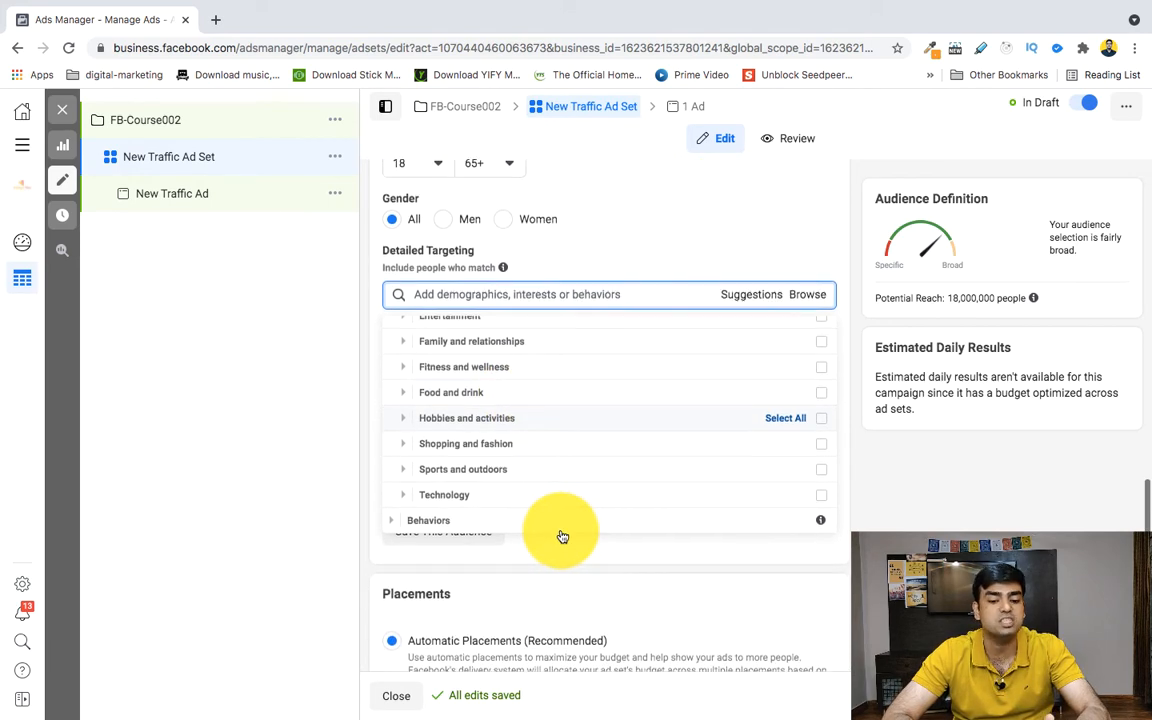
left_click(393, 520)
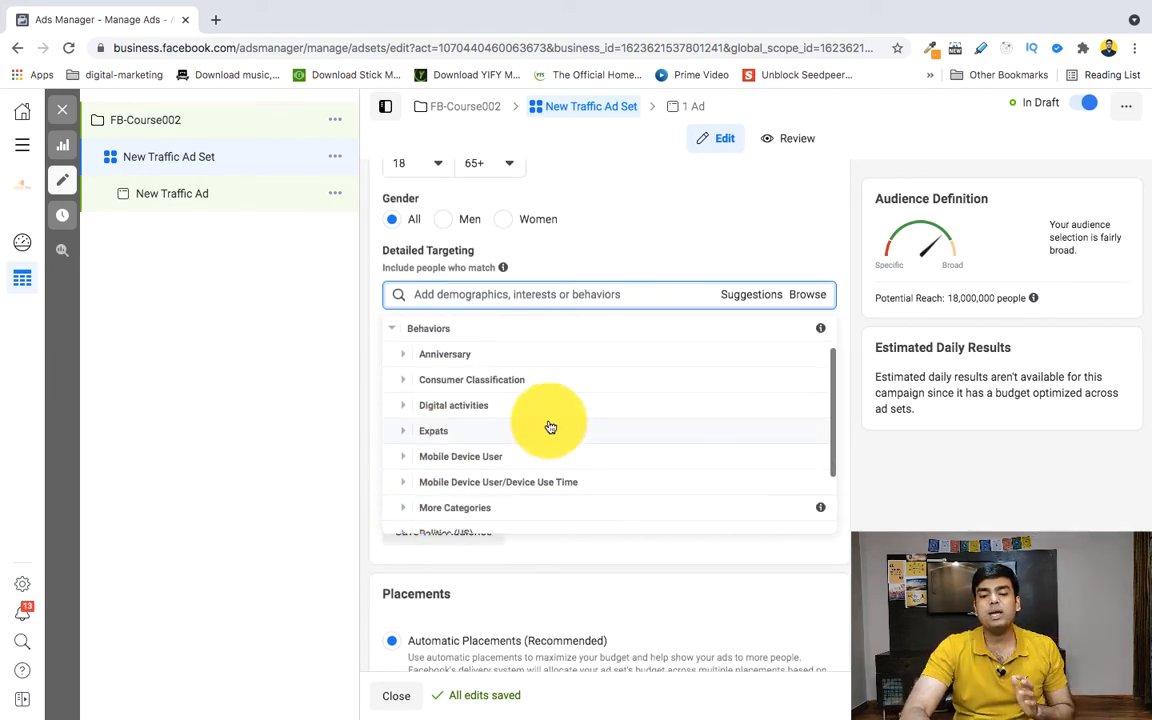
scroll(581, 429, "down", 2)
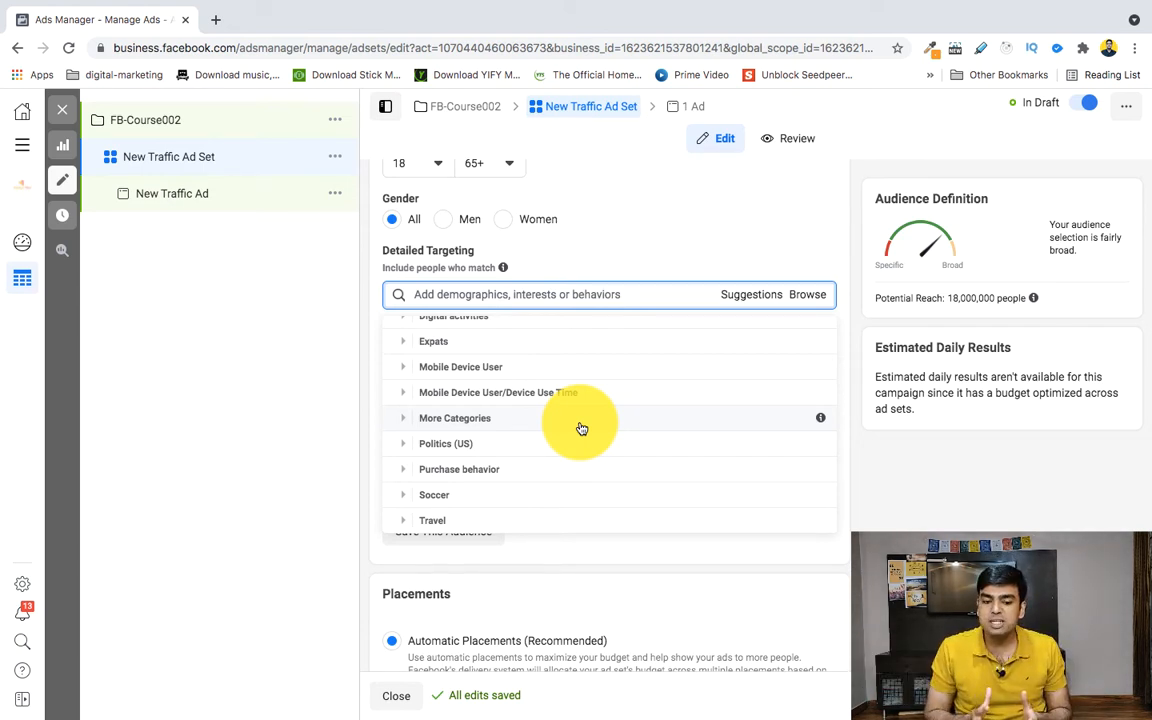
Narrow the detailed targeting to people who must also match the purchase behavior Engaged Shoppers
left_click(473, 293)
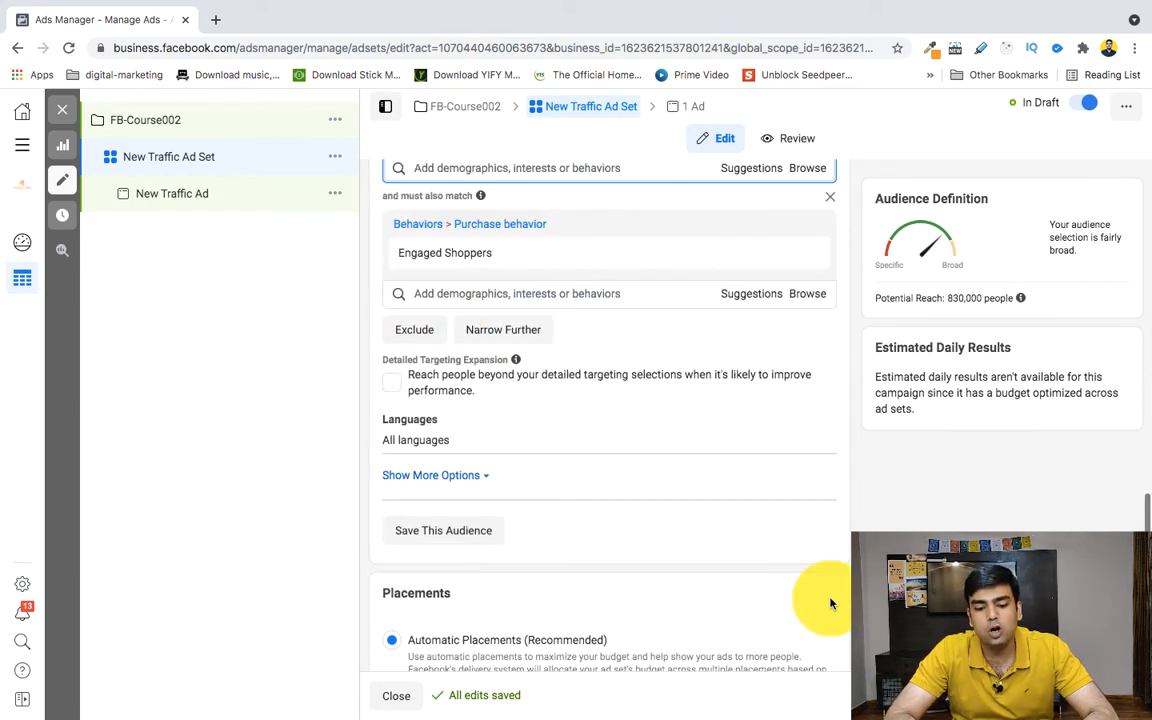
scroll(830, 603, "down", 1)
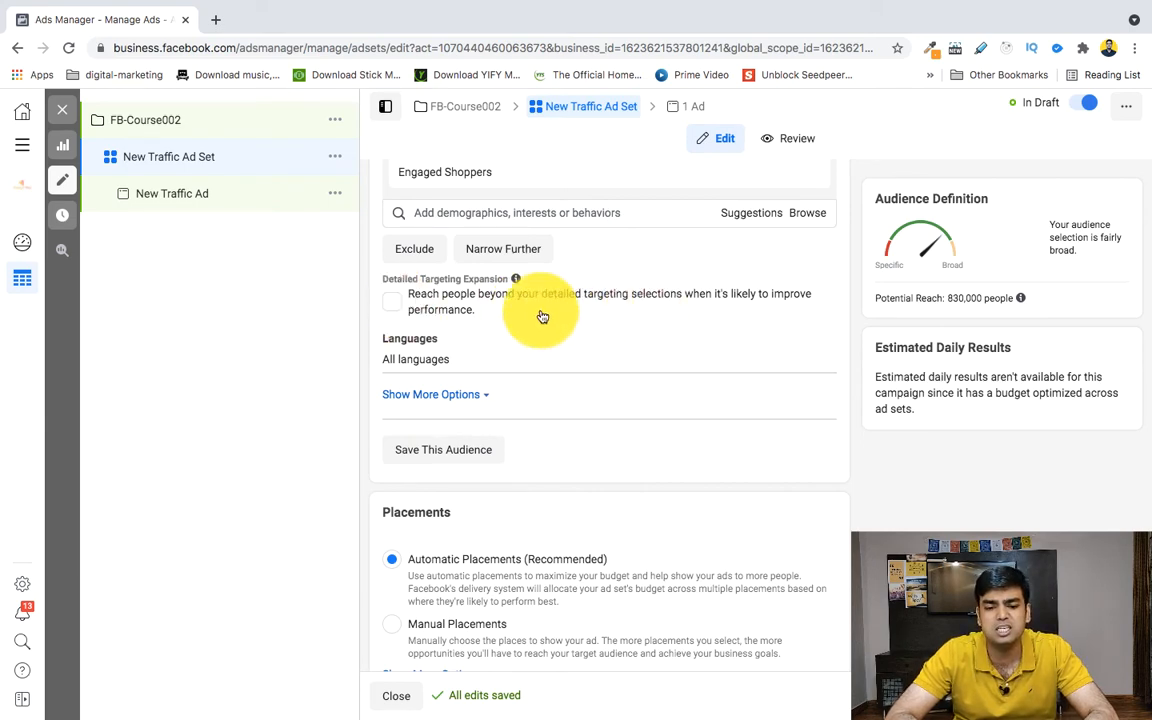
scroll(540, 314, "up", 2)
Switch the ad set to Manual Placements and review the available platforms and placements
scroll(707, 472, "down", 5)
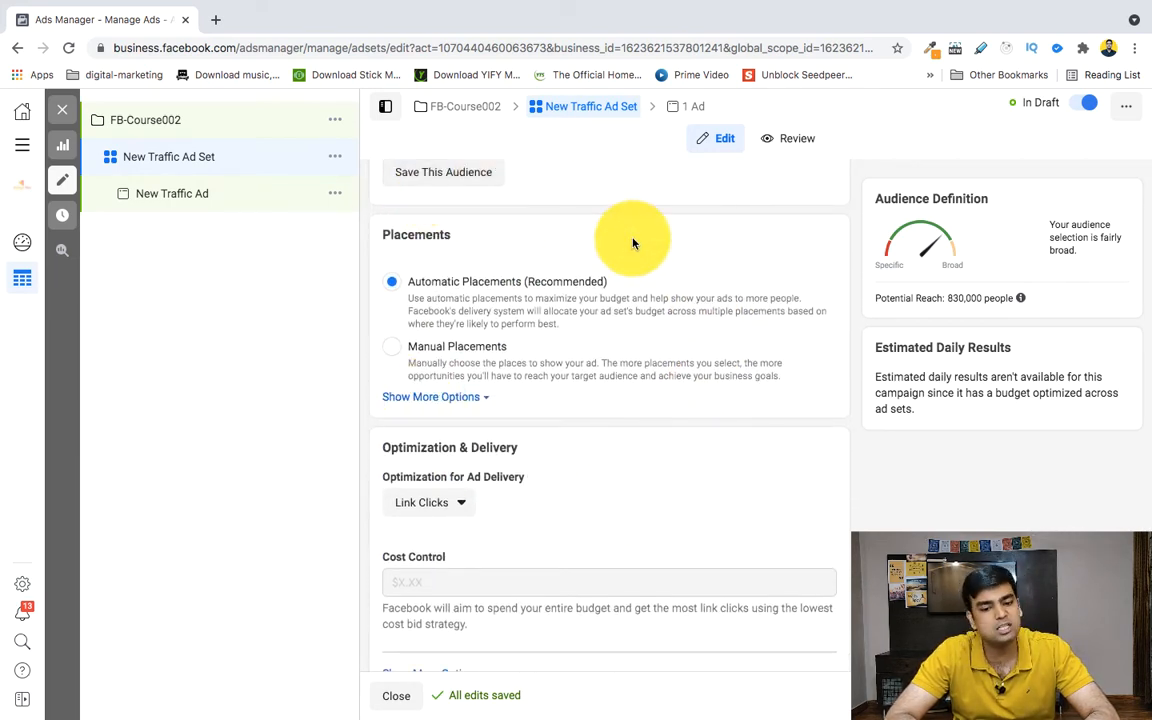
scroll(635, 490, "down", 1)
scroll(635, 490, "up", 1)
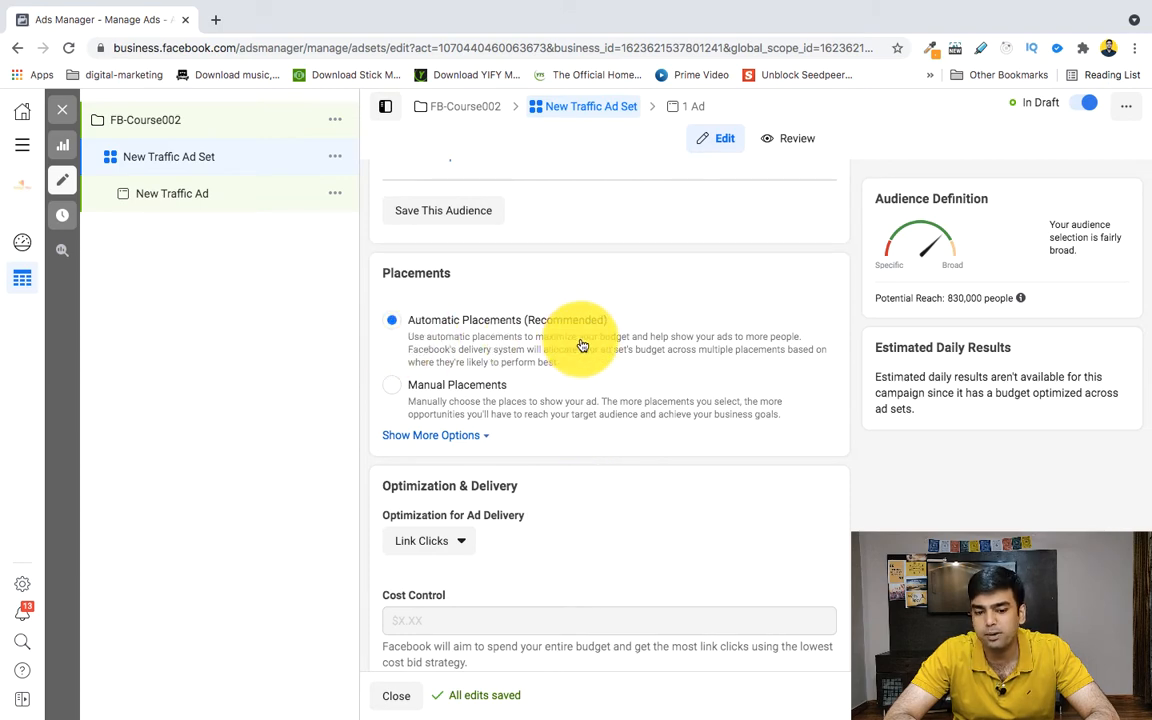
left_click(400, 390)
scroll(640, 480, "down", 5)
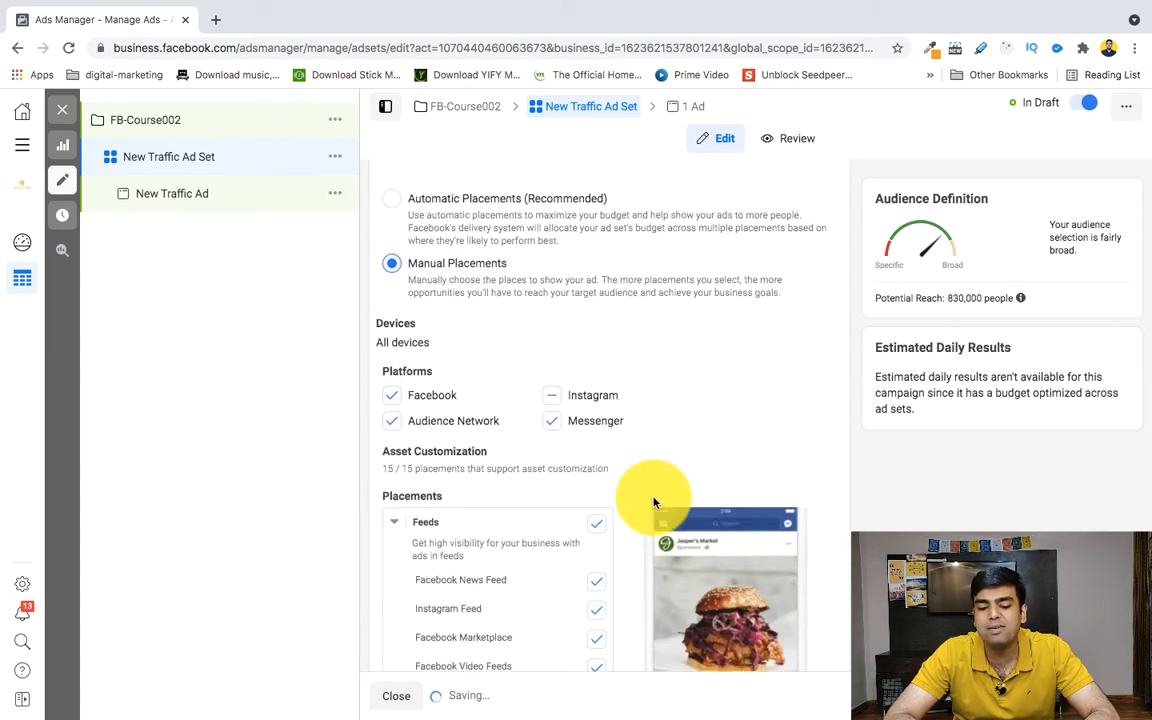
scroll(655, 501, "up", 1)
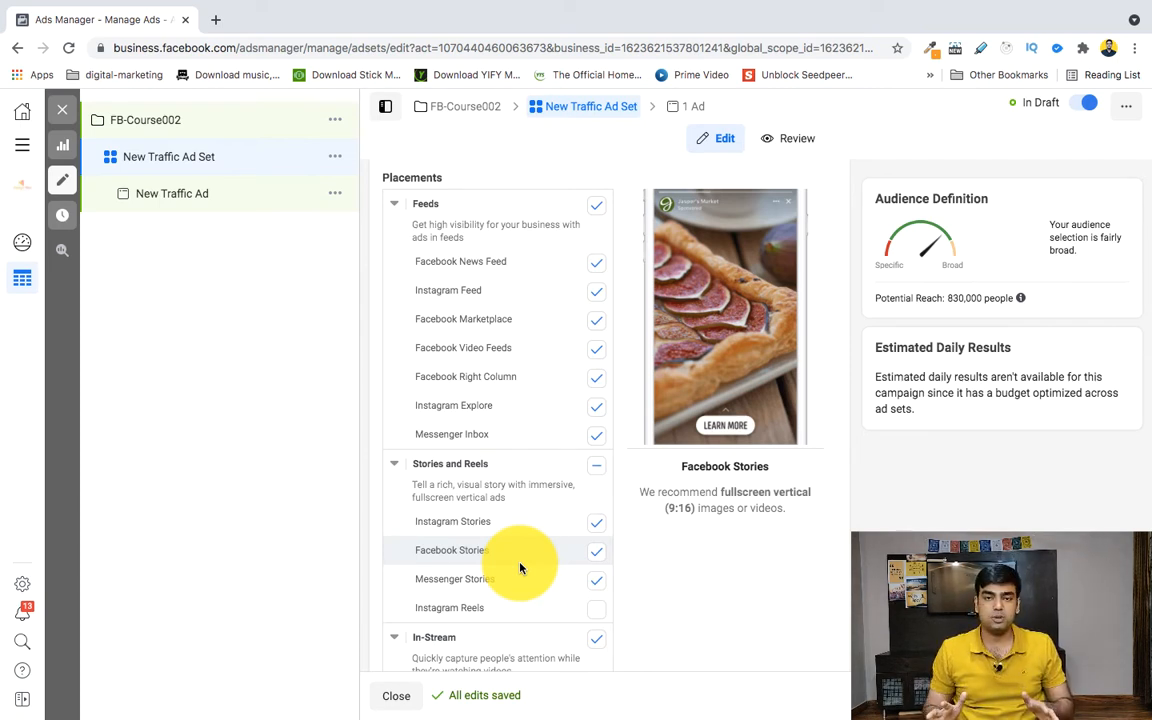
scroll(771, 609, "down", 5)
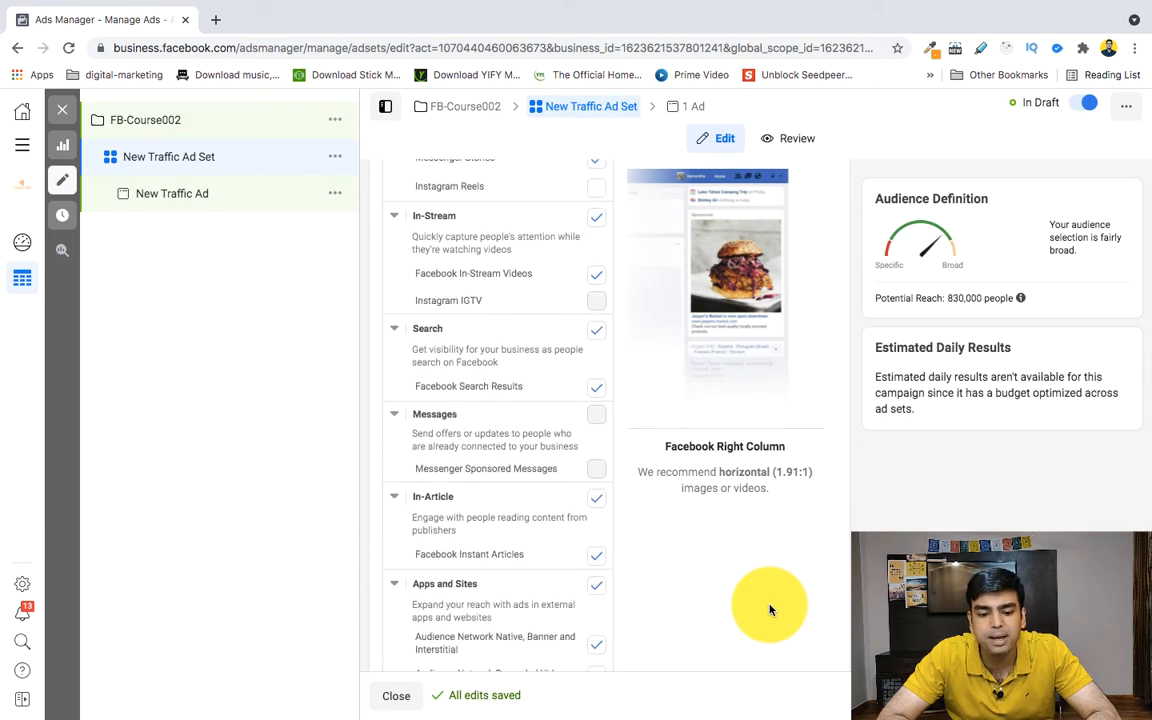
Review the optimization options for ad delivery, keeping Link Clicks selected
scroll(771, 609, "down", 4)
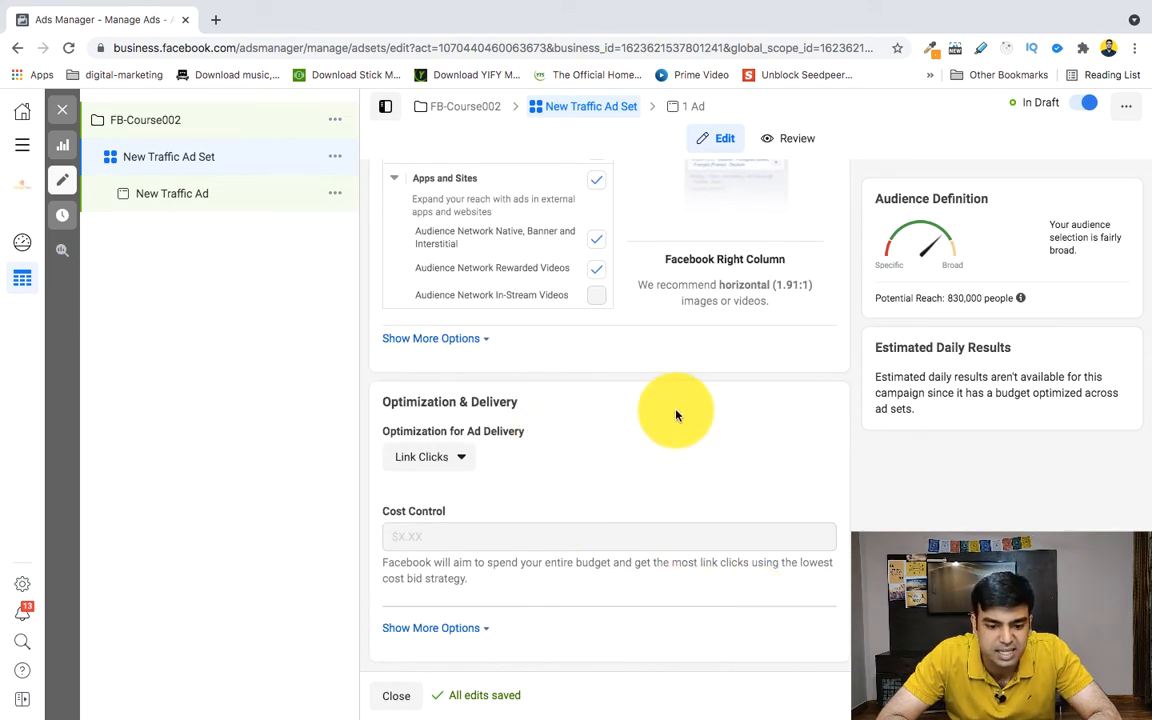
left_click(460, 458)
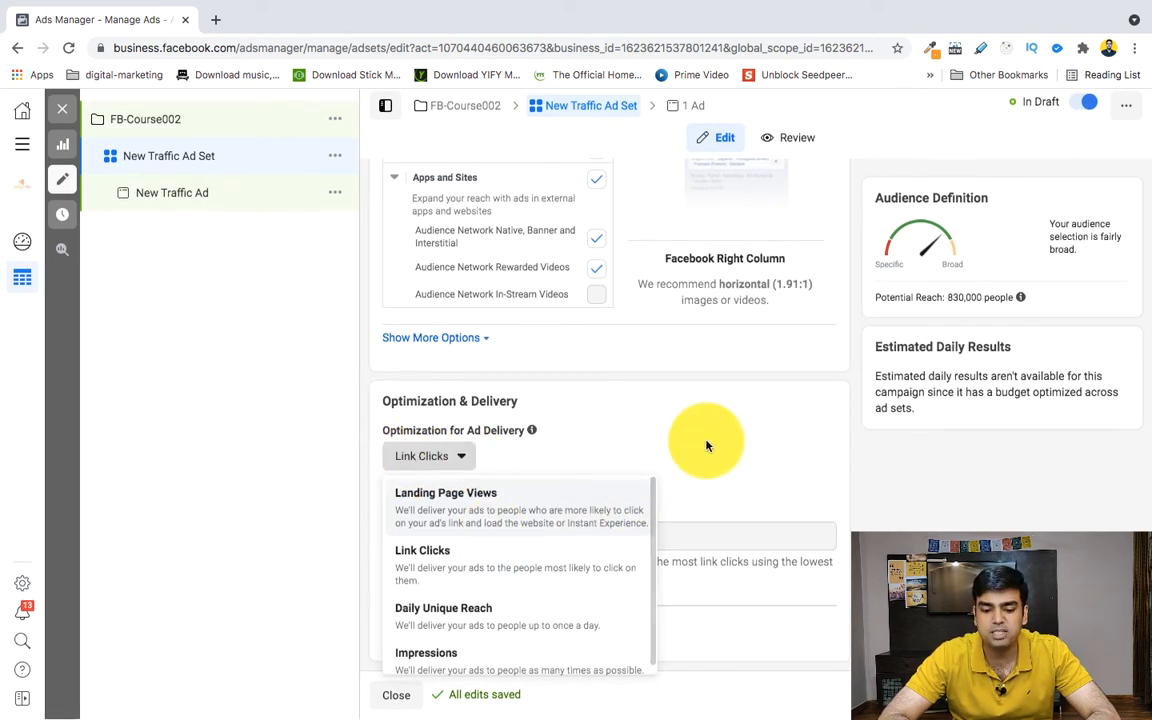
scroll(537, 558, "down", 1)
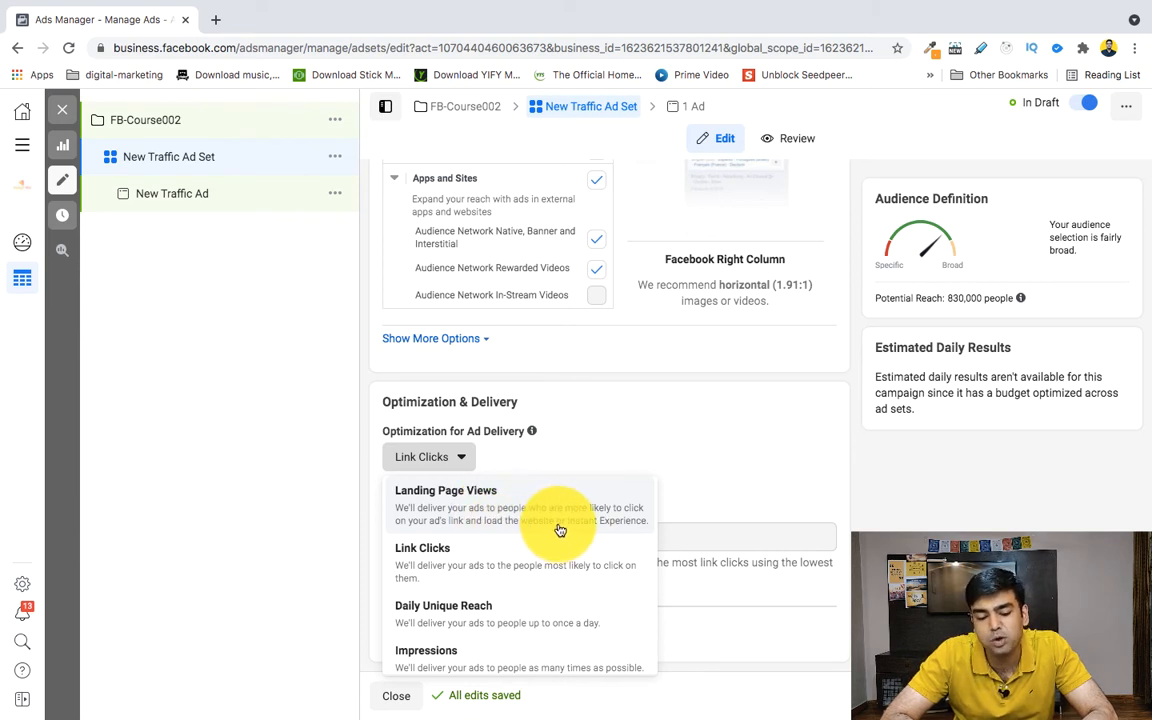
left_click(710, 450)
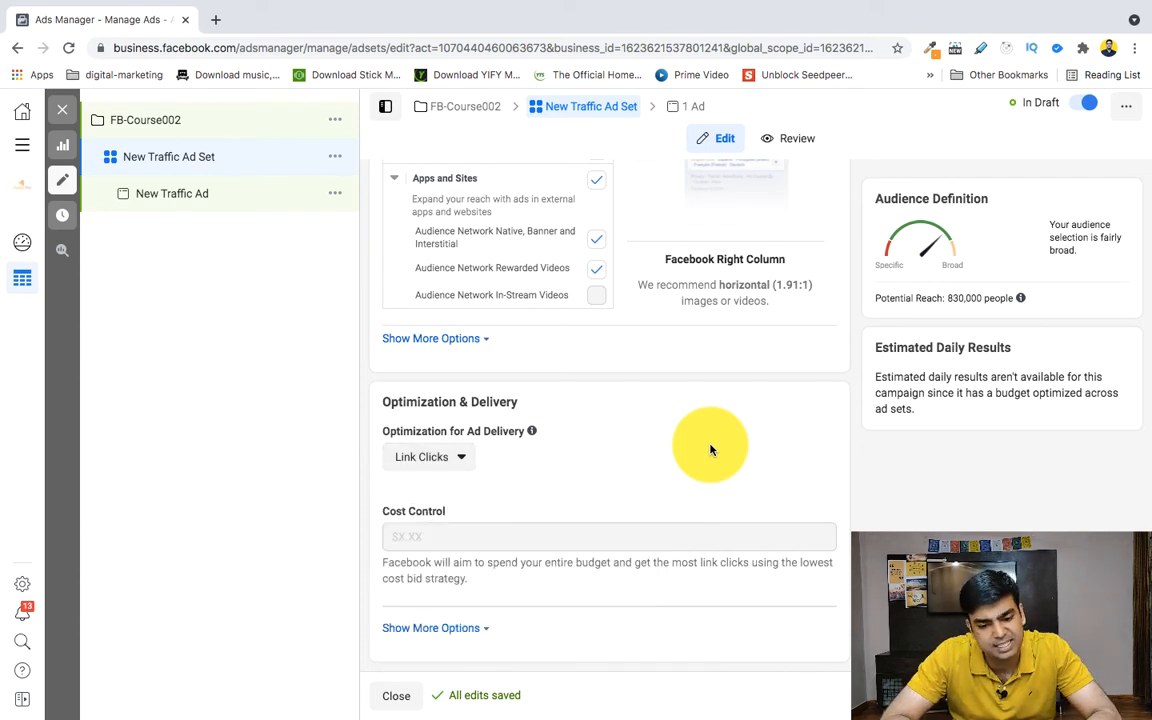